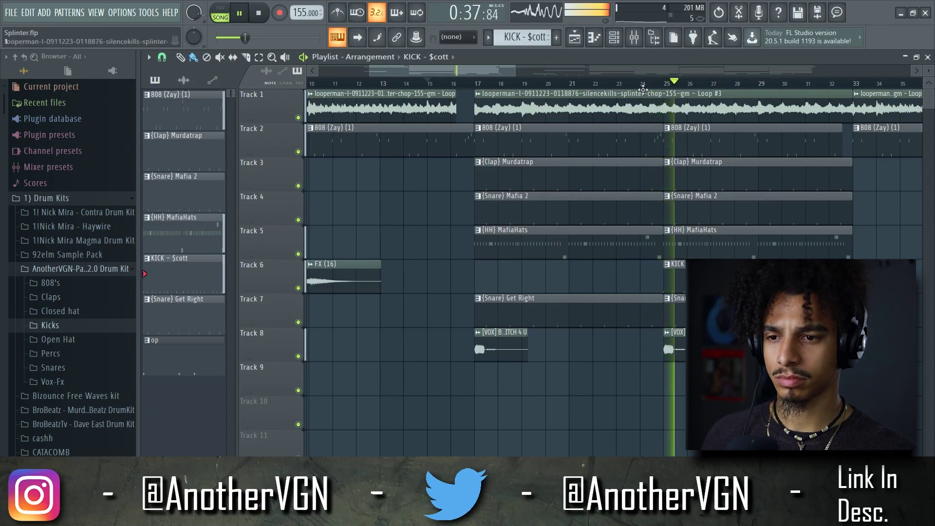
- Stop playback and adjust the low-cut band of Fruity parametric EQ 2 on the sample's mixer track, Insert 1
key("space")
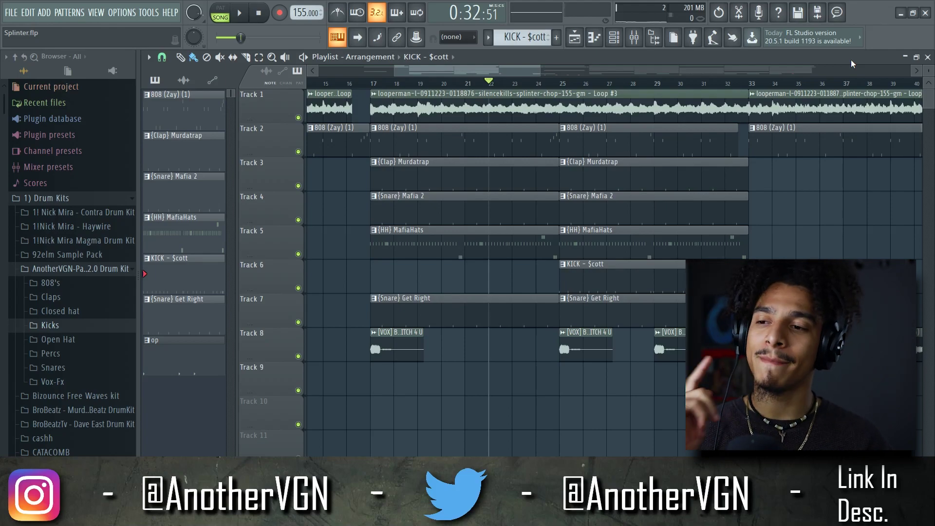
scroll(448, 83, "down", 2)
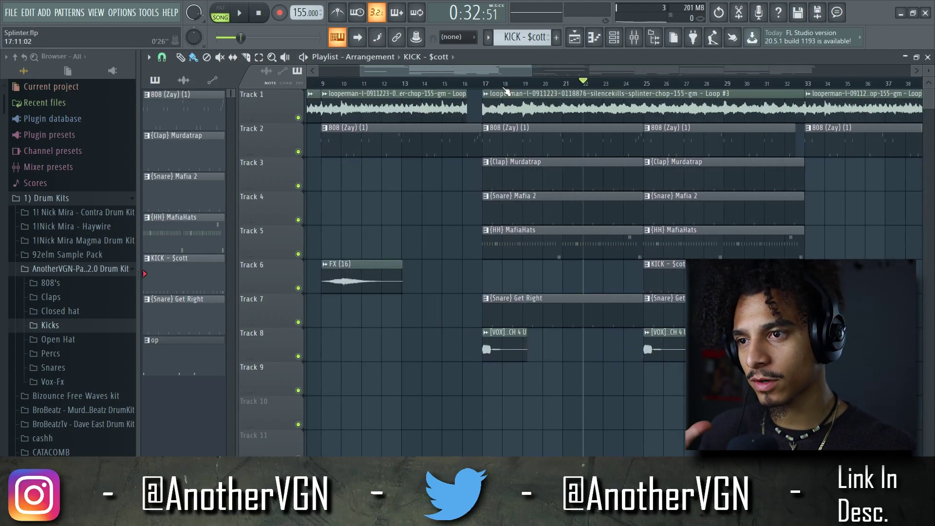
left_click_drag(487, 85, 787, 86)
left_click(634, 37)
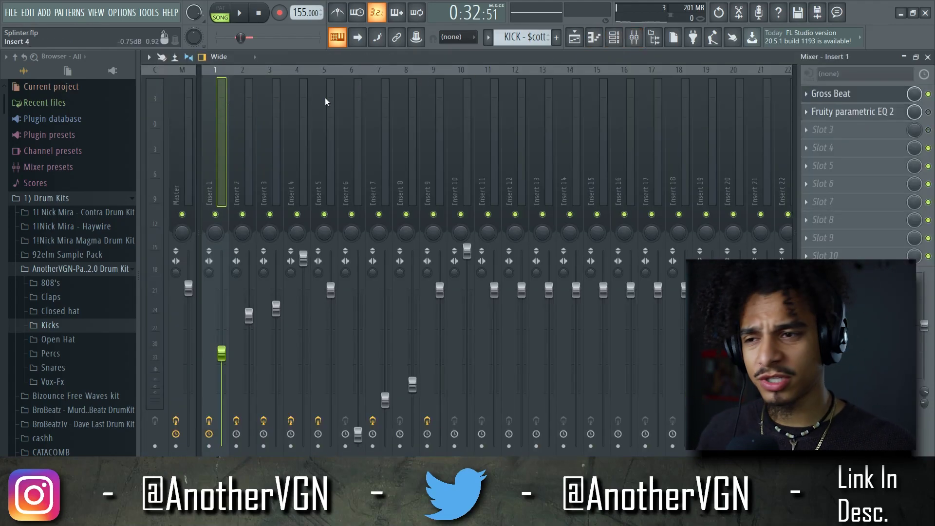
left_click(853, 112)
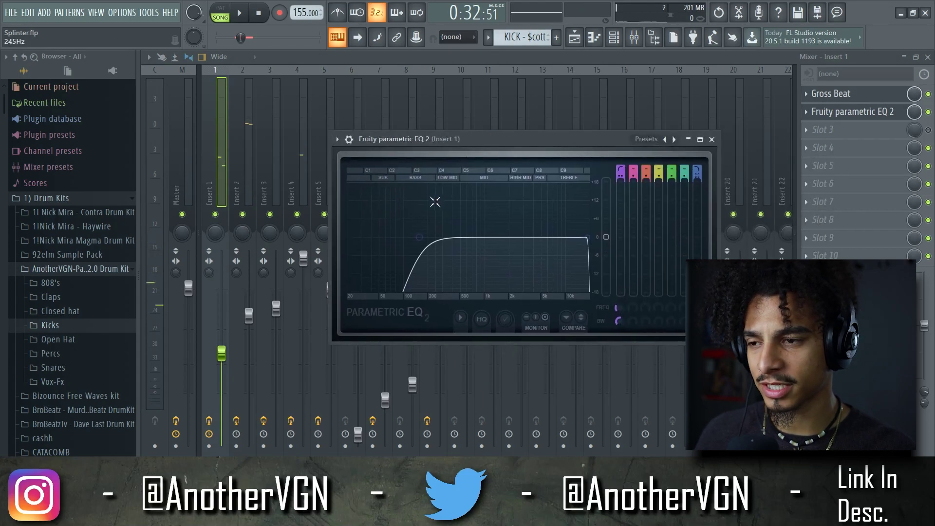
left_click_drag(426, 241, 423, 241)
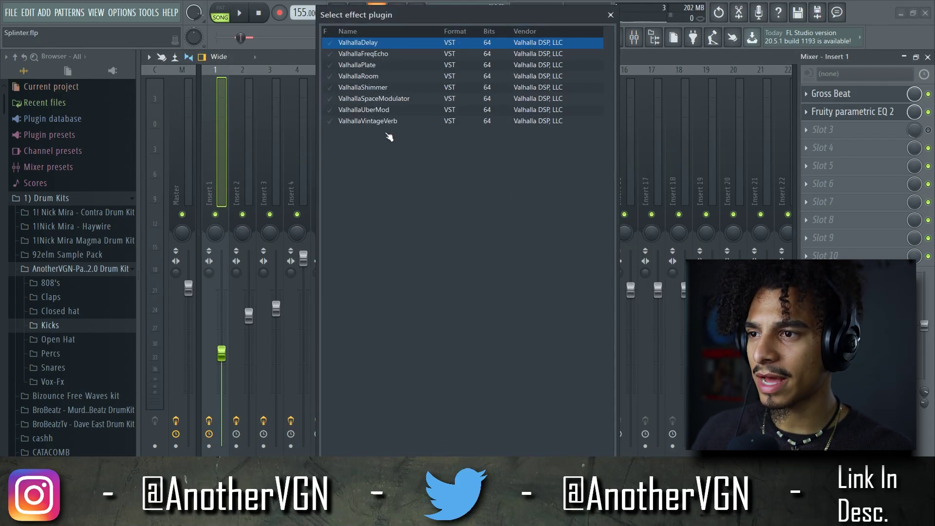
- Add ValhallaVintageVerb to slot 3 of Insert 1 at a 12% mix level and play the result briefly
double_click(383, 122)
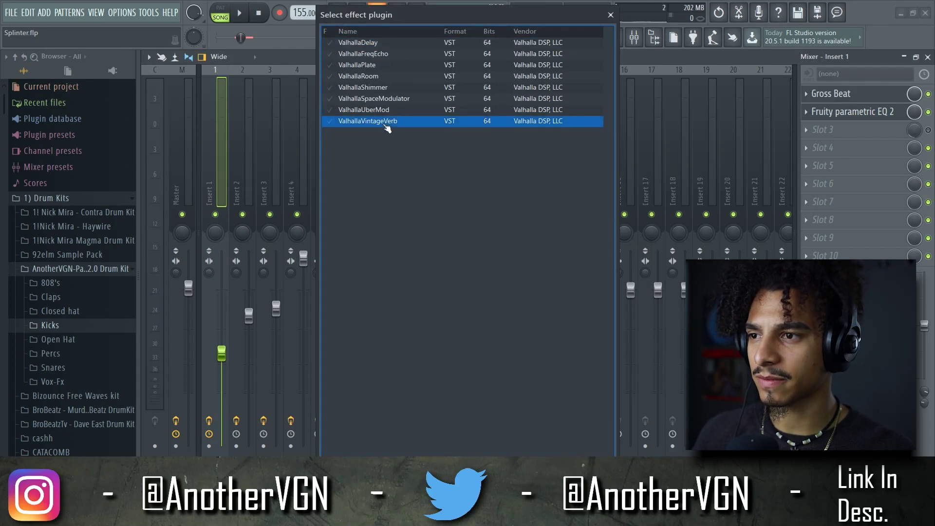
key("Escape")
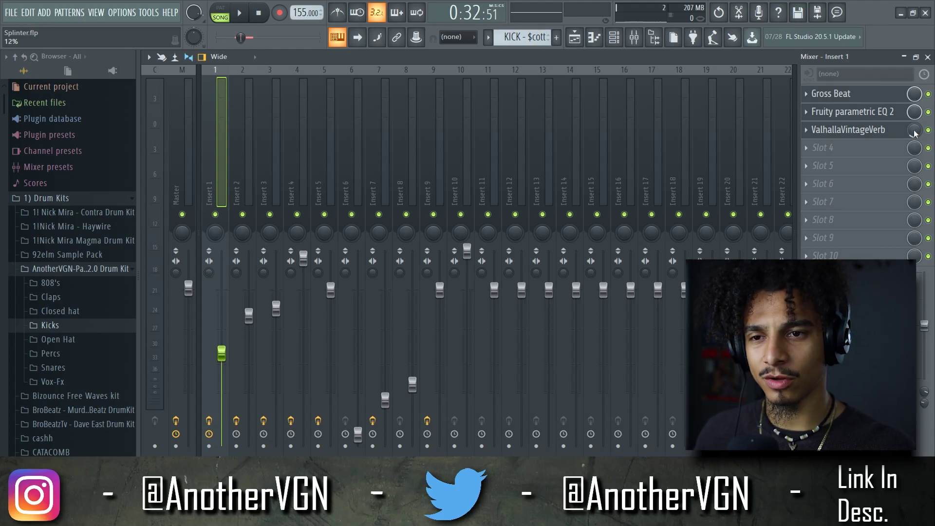
key("space")
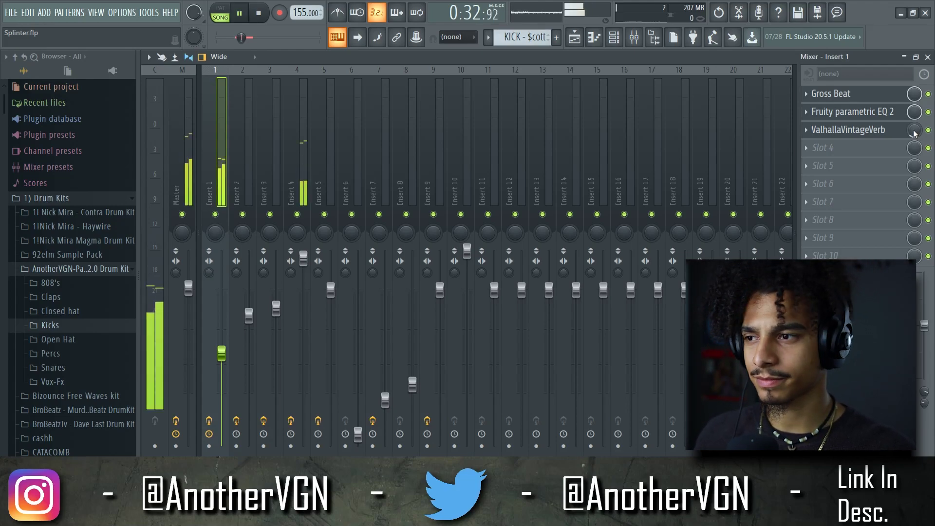
key("space")
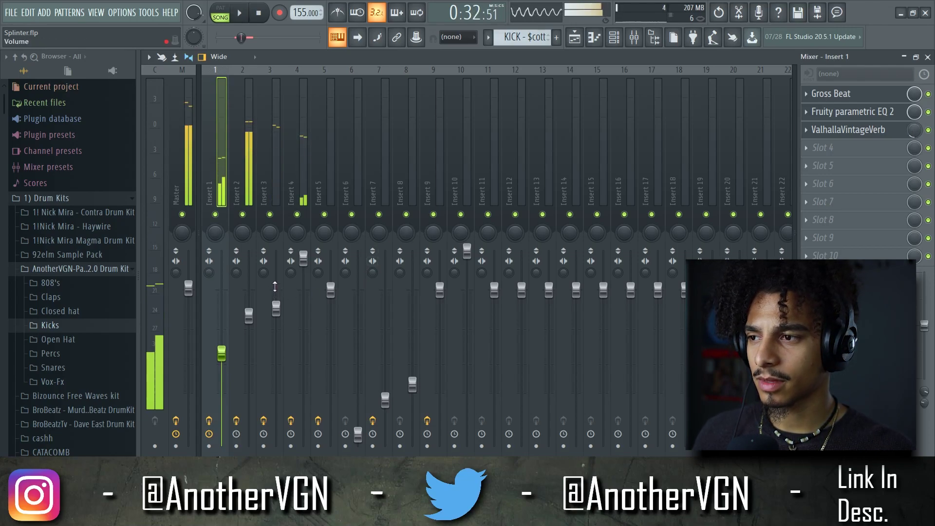
- Solo the 808 on Track 2, select the arrangement from bar 17 to 32, and play it with Insert 2 selected
key("F5")
left_click(487, 84)
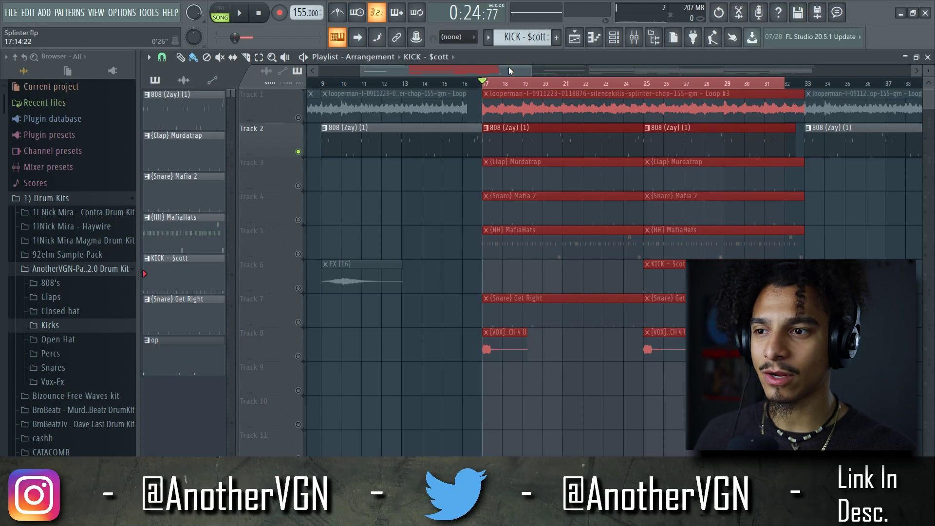
key("space")
key("F9")
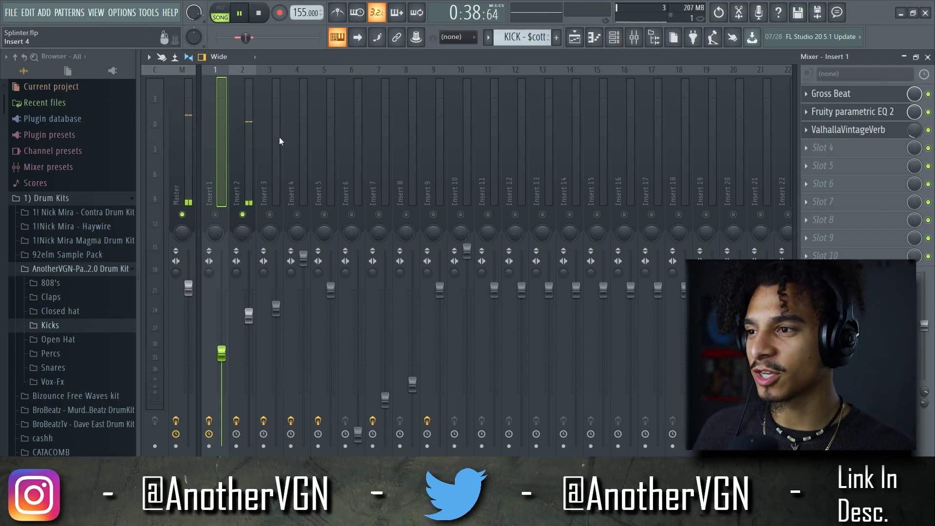
left_click(251, 112)
key("space")
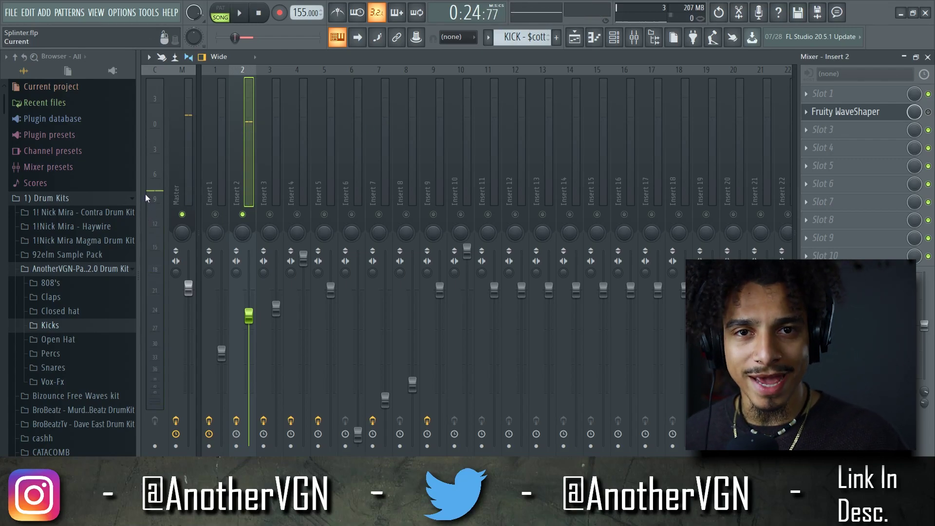
- Raise Insert 2's volume fader to 0.0 dB and play the soloed 808 to check its peak level
key("space")
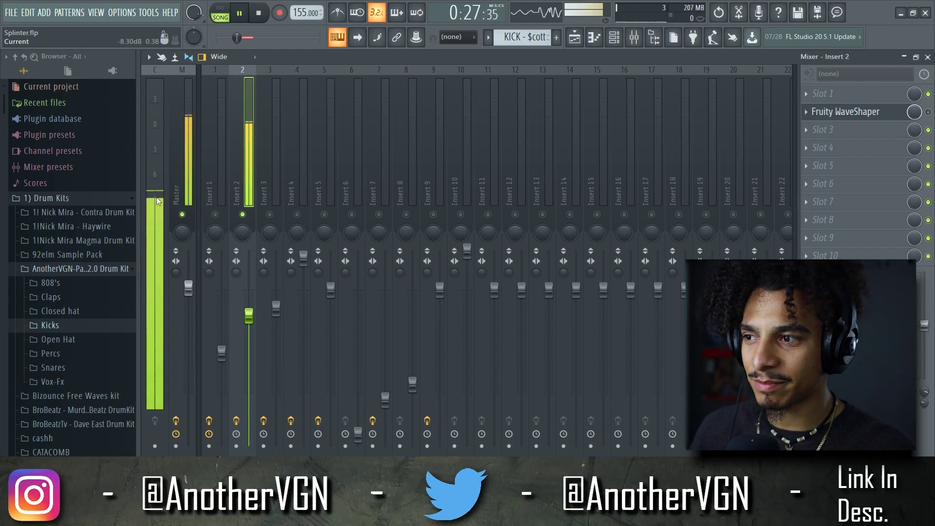
key("space")
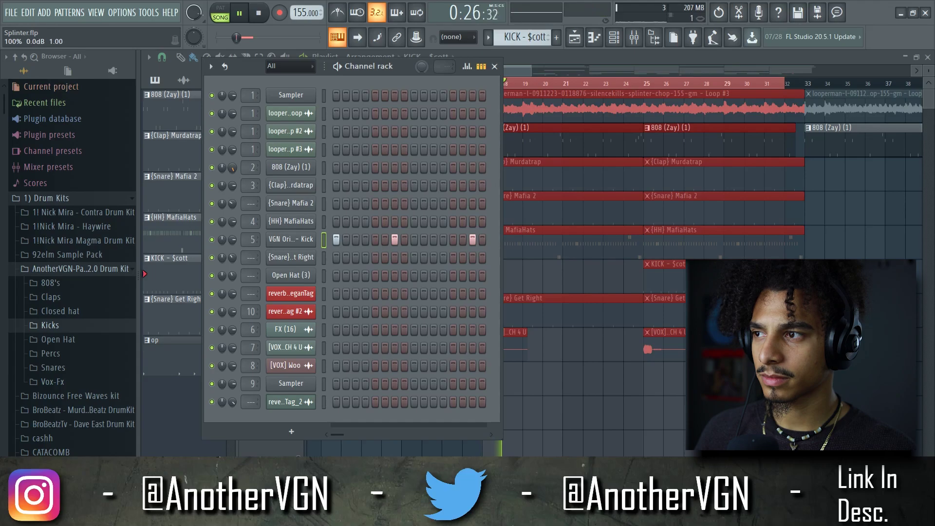
left_click(634, 37)
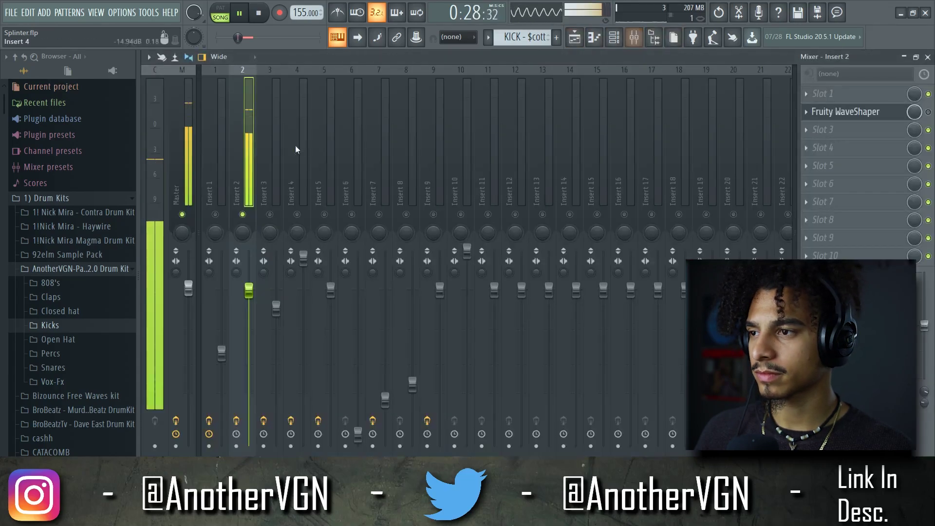
key("space")
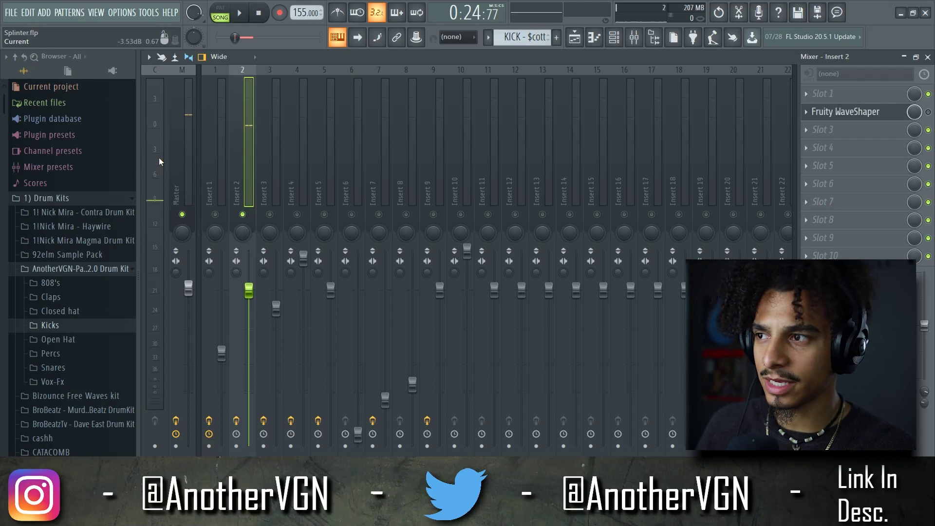
key("space")
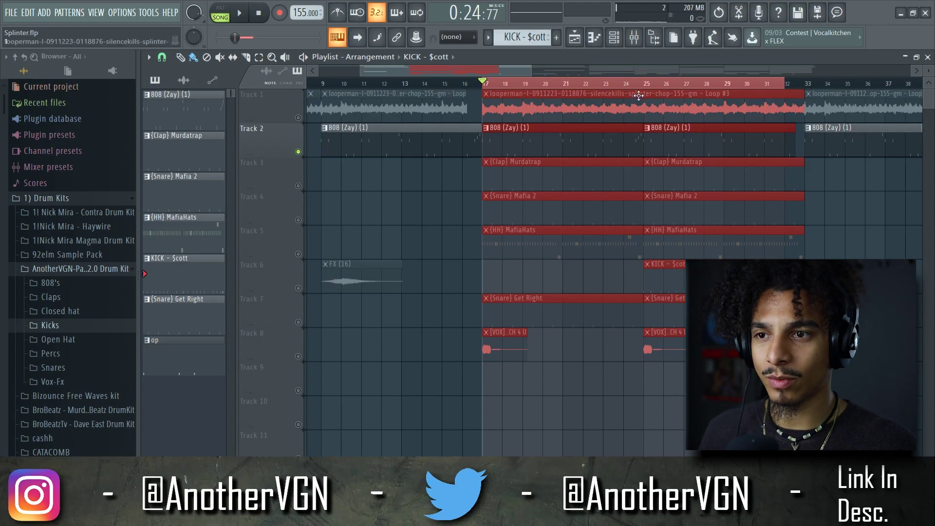
- Select bars 25 to 33 in the playlist, unmute the kick on Track 6, and play it together with the 808
left_click_drag(648, 87, 806, 98)
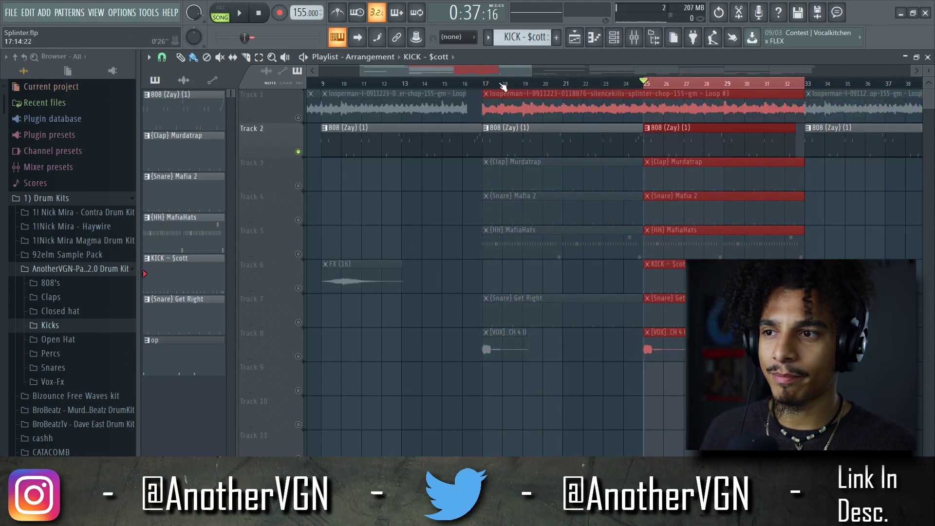
left_click_drag(491, 72, 555, 72)
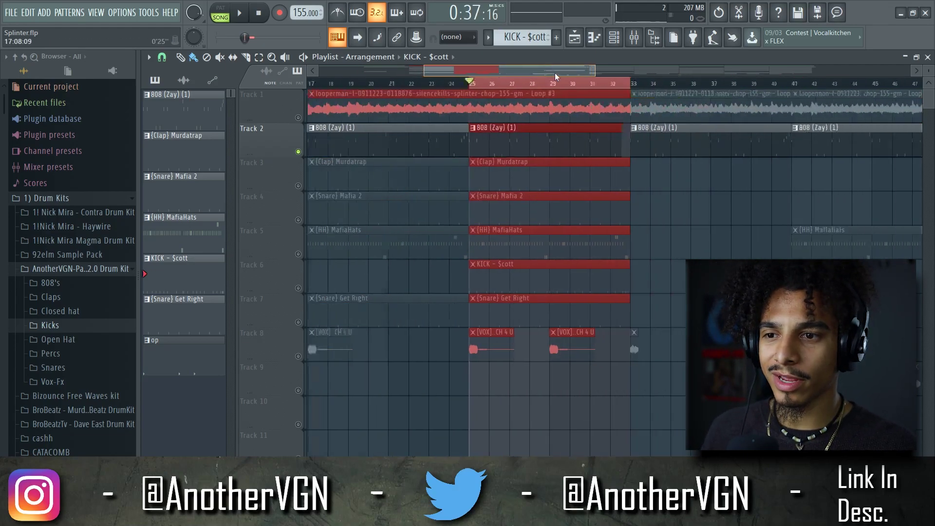
left_click(299, 288)
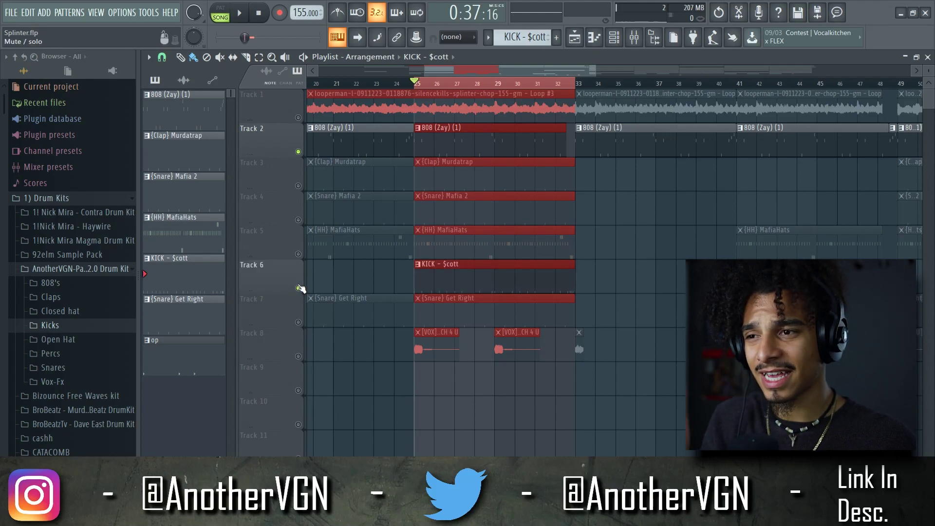
key("space")
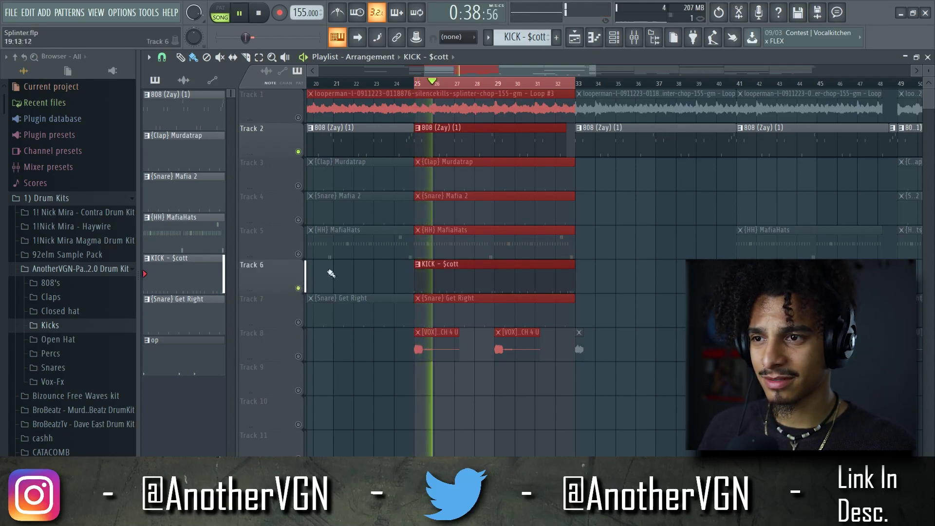
left_click(634, 37)
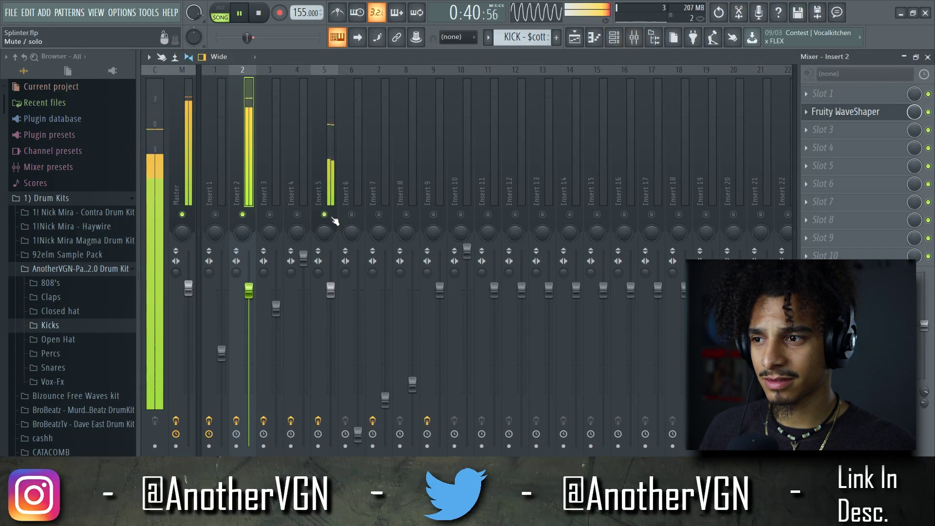
left_click(578, 43)
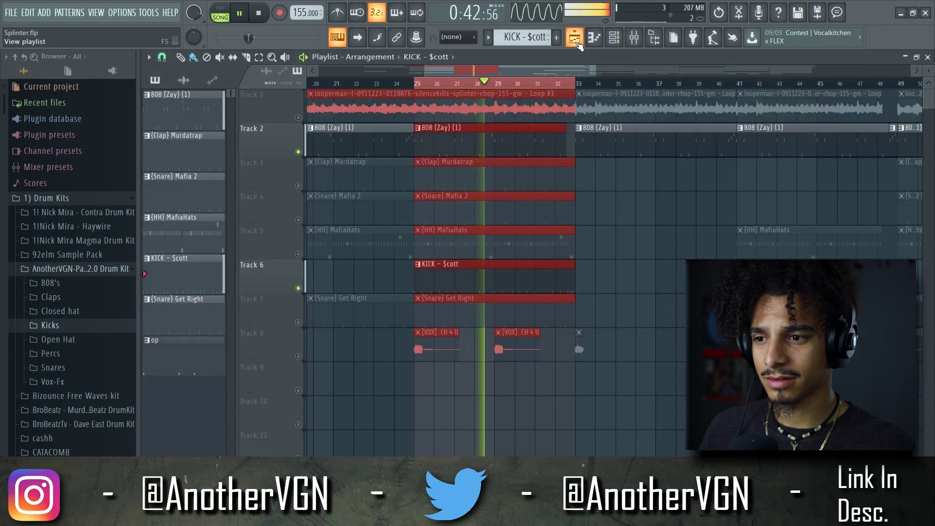
key("space")
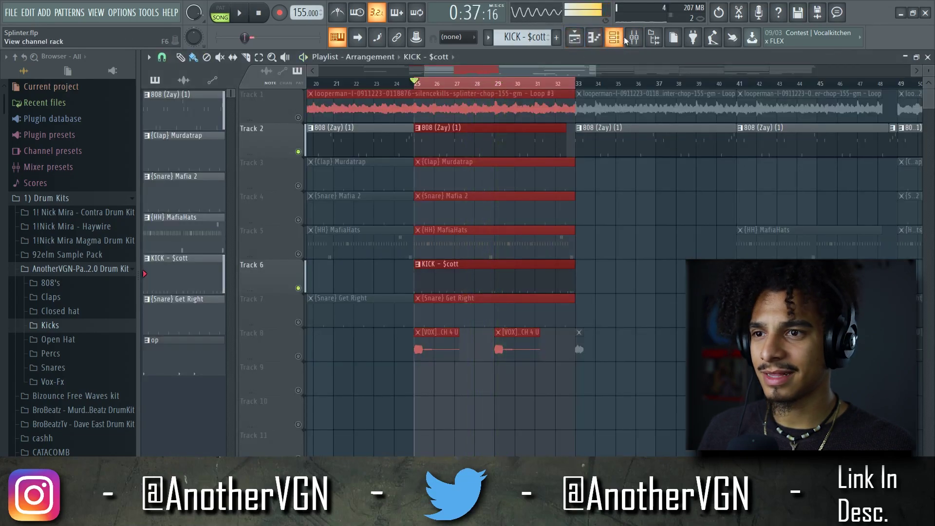
- Load the VGN Origin - Kick sample from the drum kit's Kicks folder onto the kick channel
left_click(614, 37)
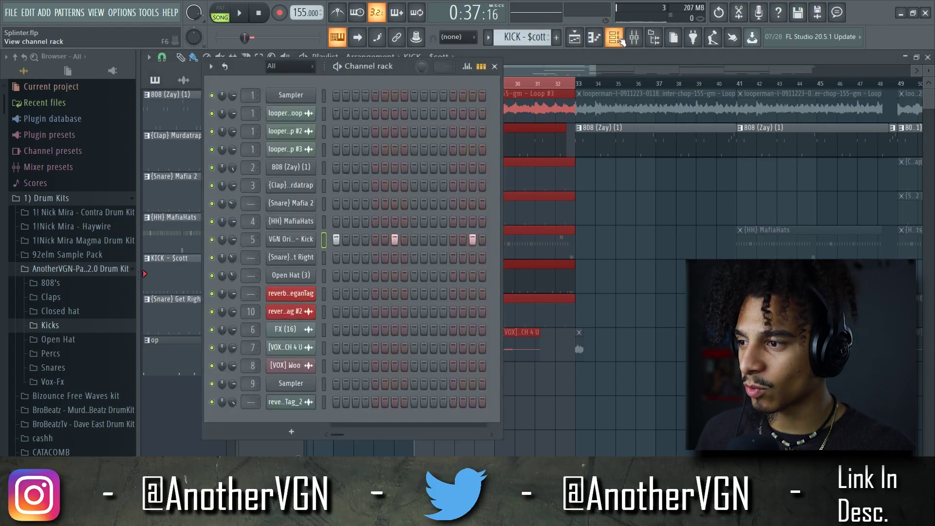
left_click(67, 327)
left_click_drag(68, 365, 306, 239)
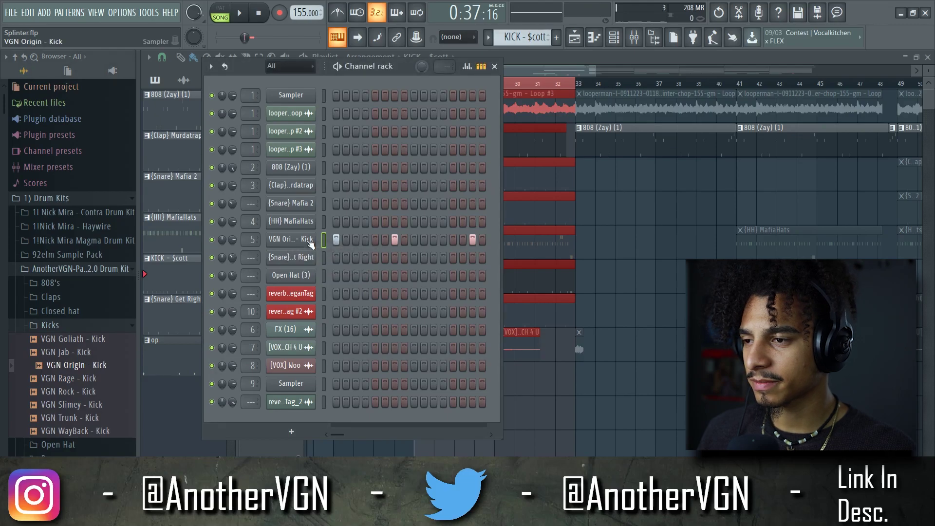
- Play the selected section and select the kick's mixer track, Insert 5
left_click(634, 38)
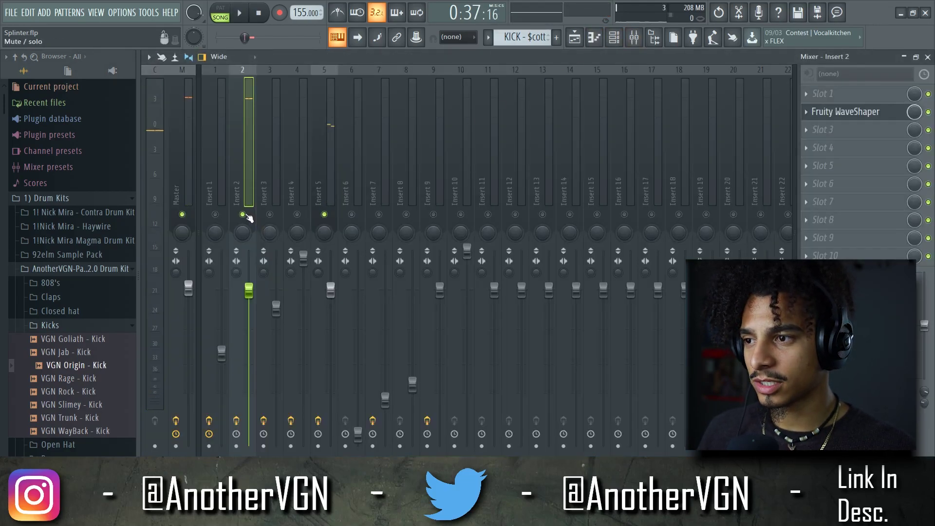
key("space")
left_click(331, 177)
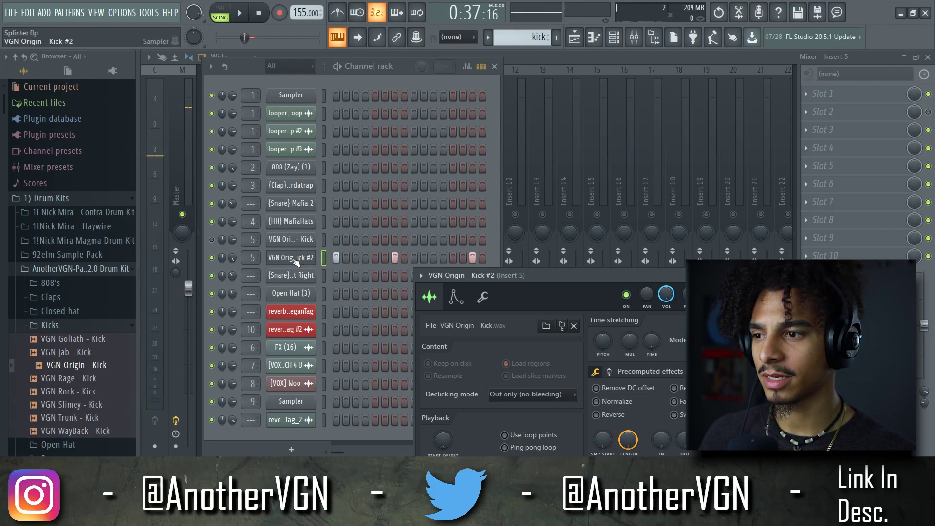
- Select all notes of VGN Origin - Kick #2 in the piano roll and raise their velocity to maximum
left_click(595, 37)
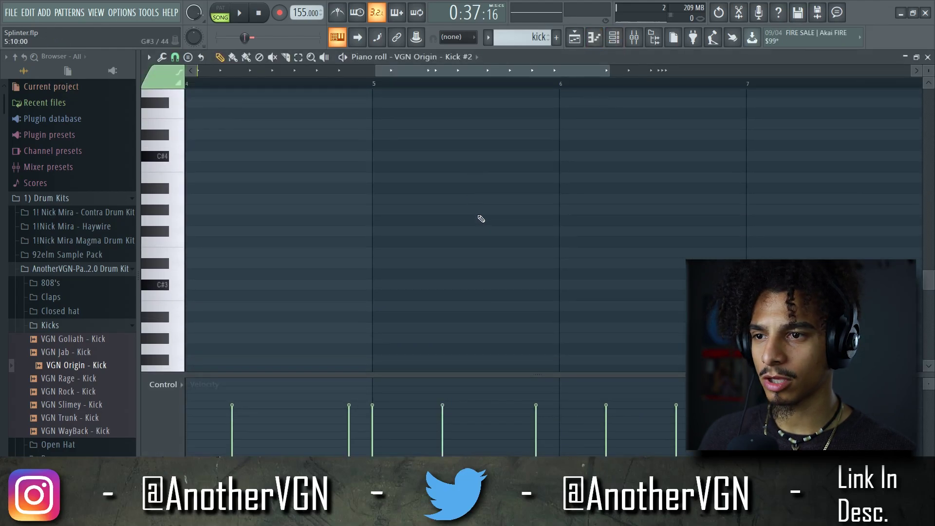
scroll(482, 217, "down", 3)
scroll(570, 215, "up", 4)
key("ctrl+a")
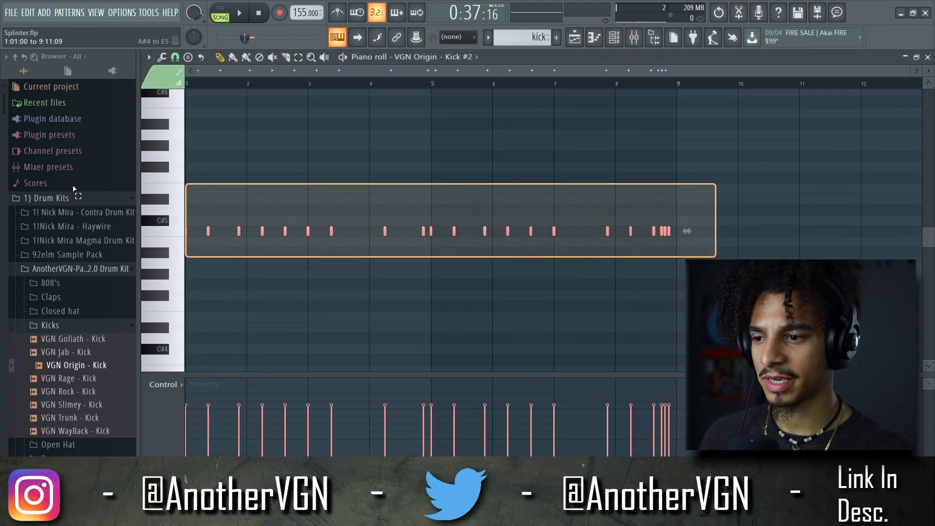
scroll(346, 215, "up", 2)
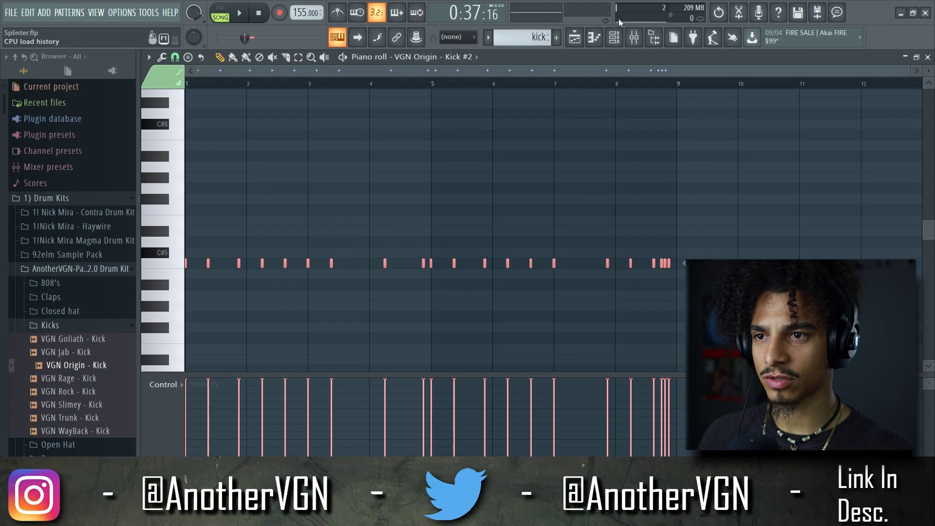
- Lower Insert 5's volume fader and play the selected section with the 808 muted to check the kick's peak level
left_click(635, 38)
left_click(575, 37)
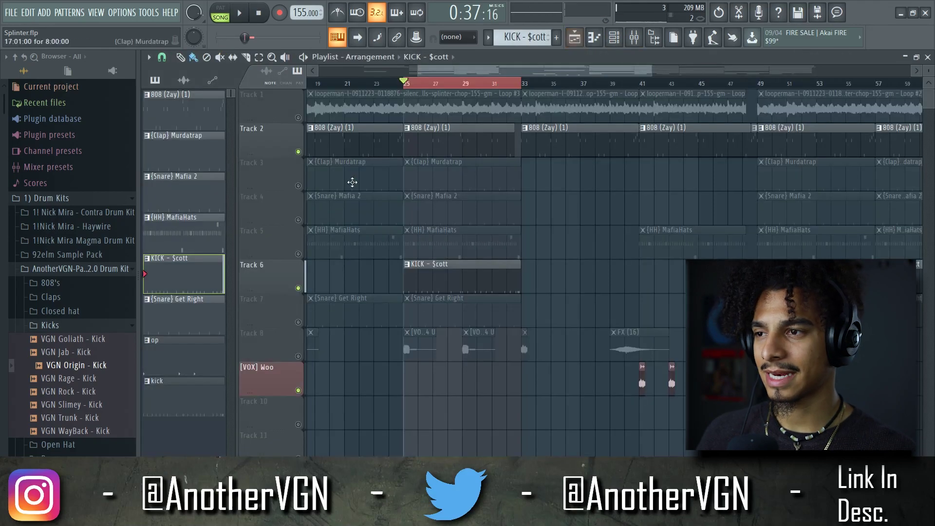
left_click(644, 41)
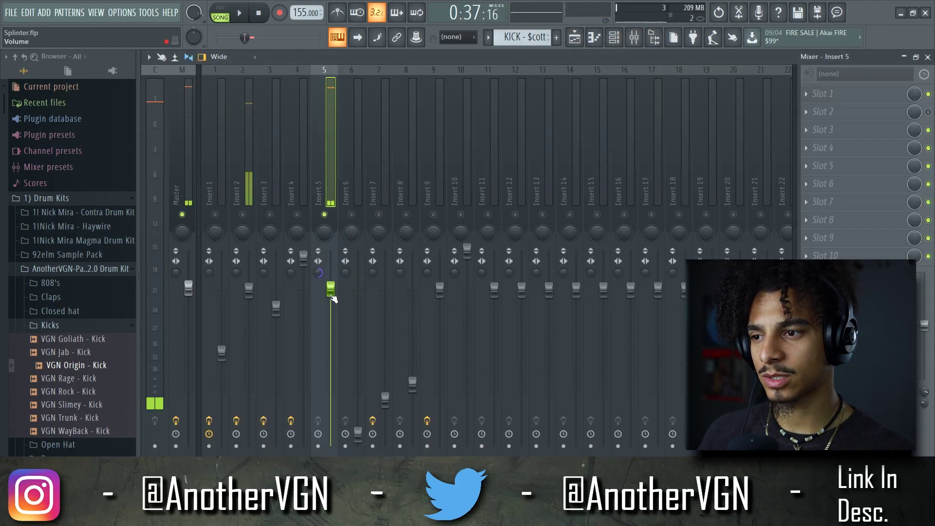
left_click_drag(331, 290, 330, 317)
key("space")
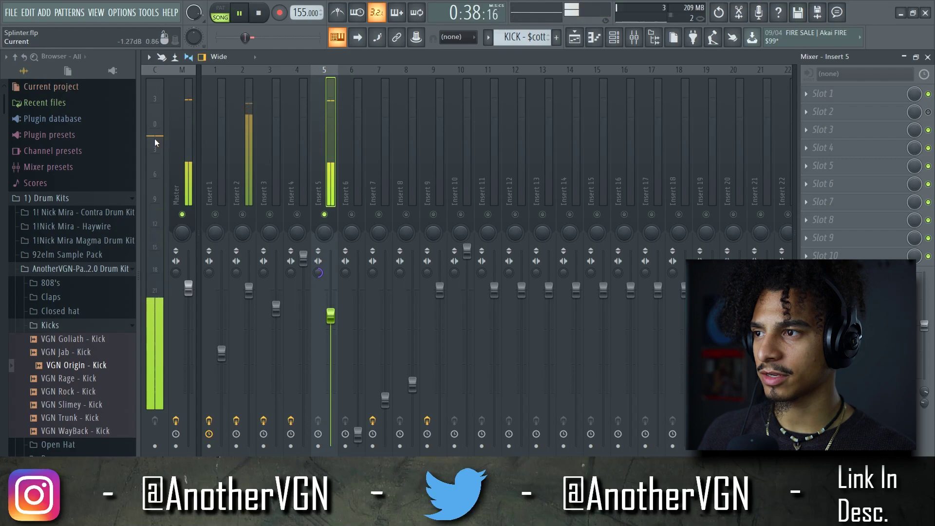
key("space")
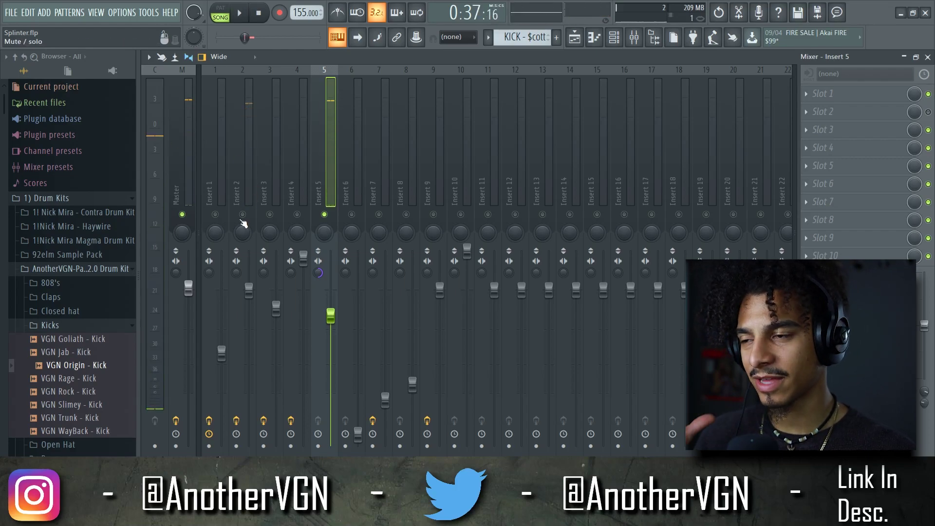
- Unmute the 808 on Insert 2 and play the selected section to check its combined level with the kick
left_click(242, 220)
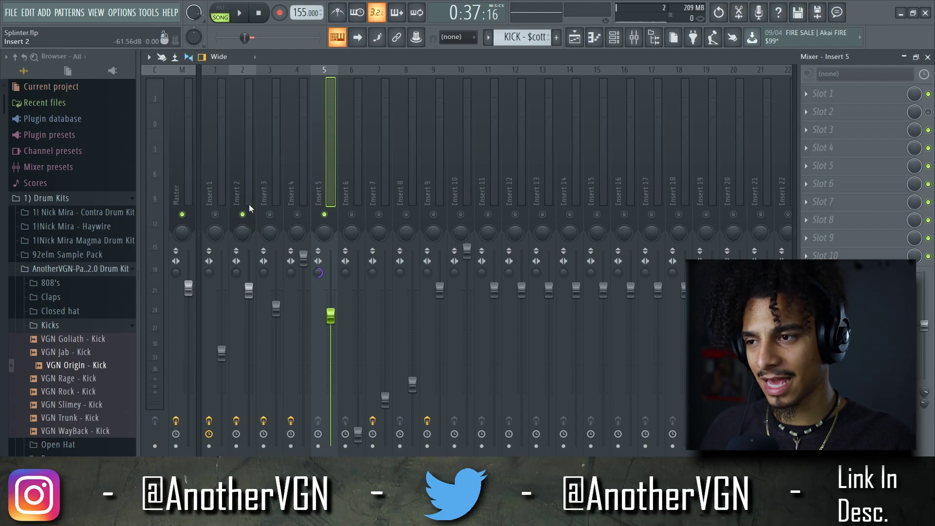
key("space")
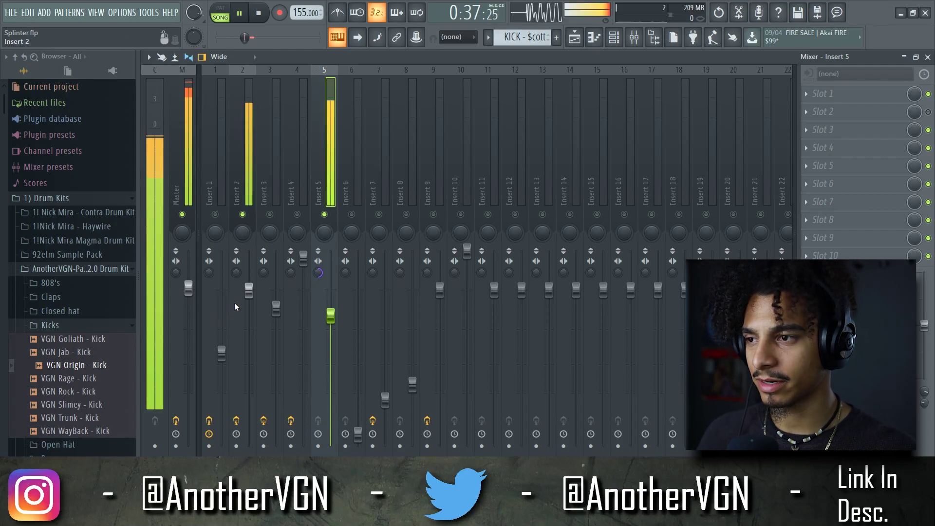
key("space")
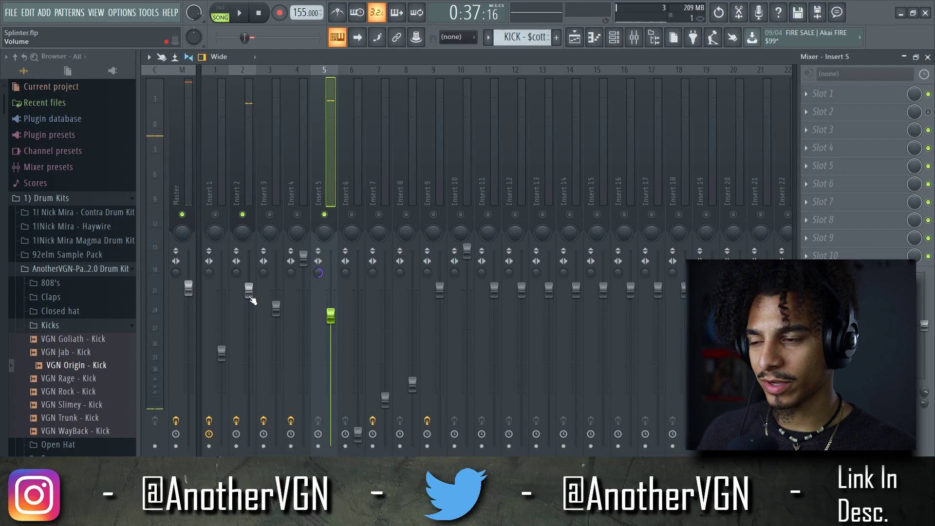
- Lower the volume faders of Insert 2 and Insert 5 while playing the section to balance the 808 against the kick
left_click_drag(252, 300, 248, 322)
key("space")
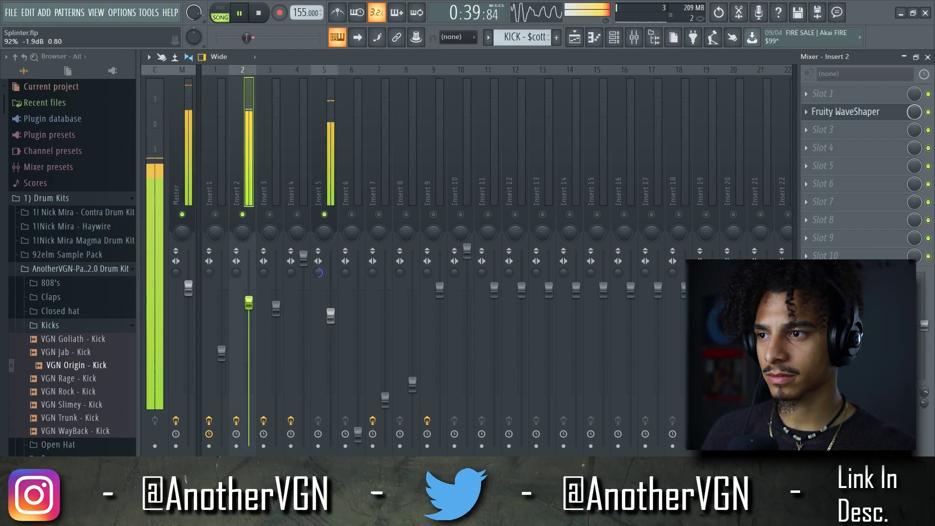
left_click_drag(331, 315, 331, 320)
left_click_drag(248, 325, 249, 316)
key("space")
key("space")
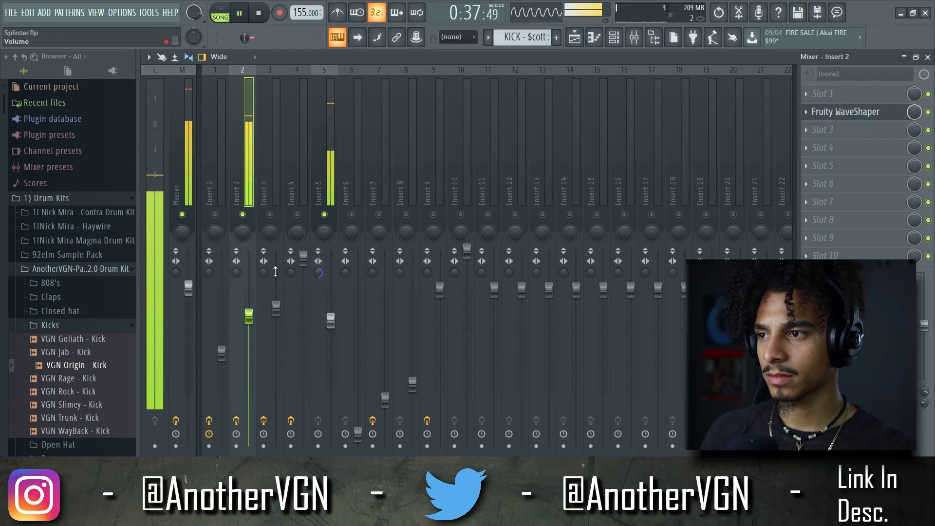
key("space")
- View the sampler settings of the 808 (Zay) (1) channel from the channel rack
left_click(614, 37)
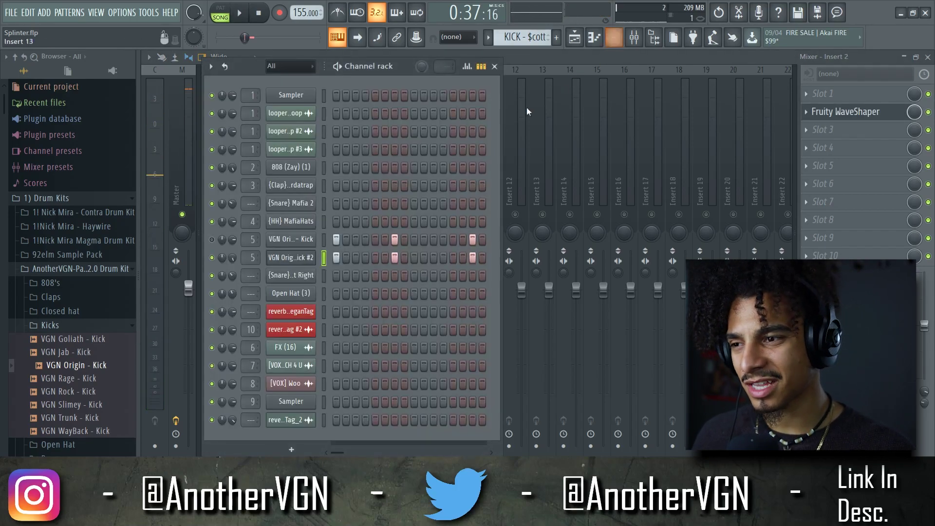
left_click(293, 80)
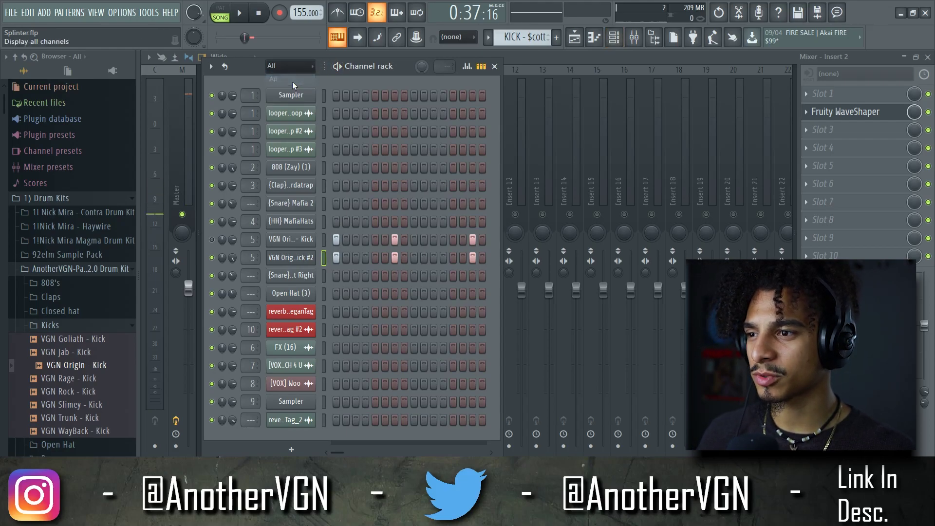
left_click(295, 167)
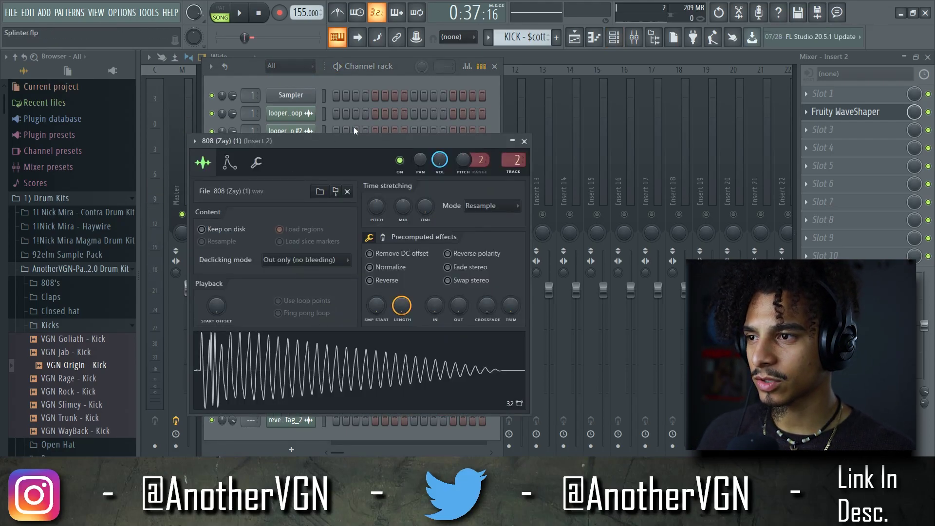
left_click(524, 141)
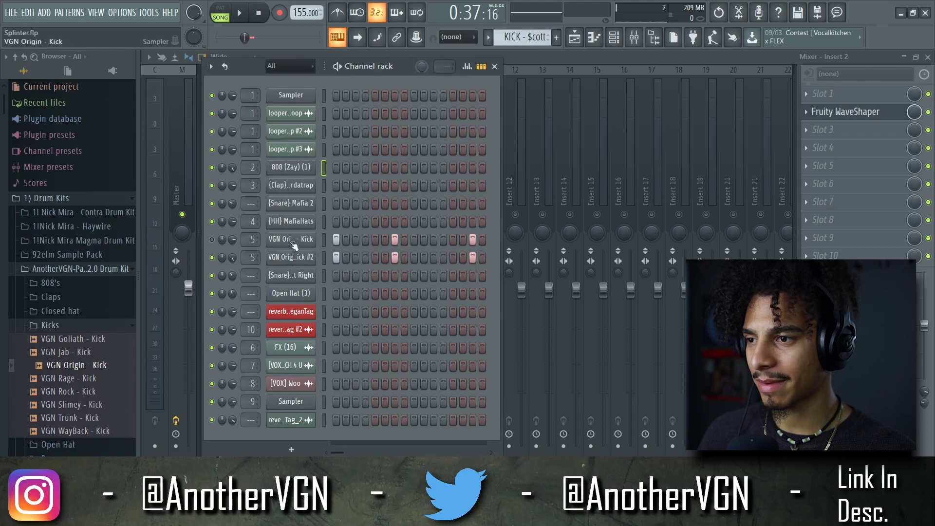
- Slightly raise the time shift of the VGN Origin - Kick #2 channel while playing the selected section
left_click(298, 258)
left_click_drag(522, 279, 466, 118)
left_click(429, 143)
key("space")
left_click_drag(590, 186, 590, 179)
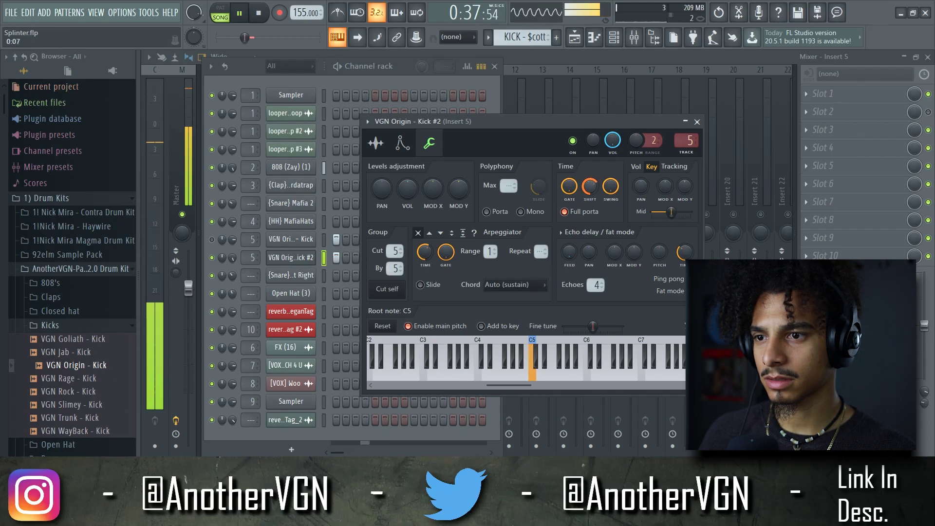
key("space")
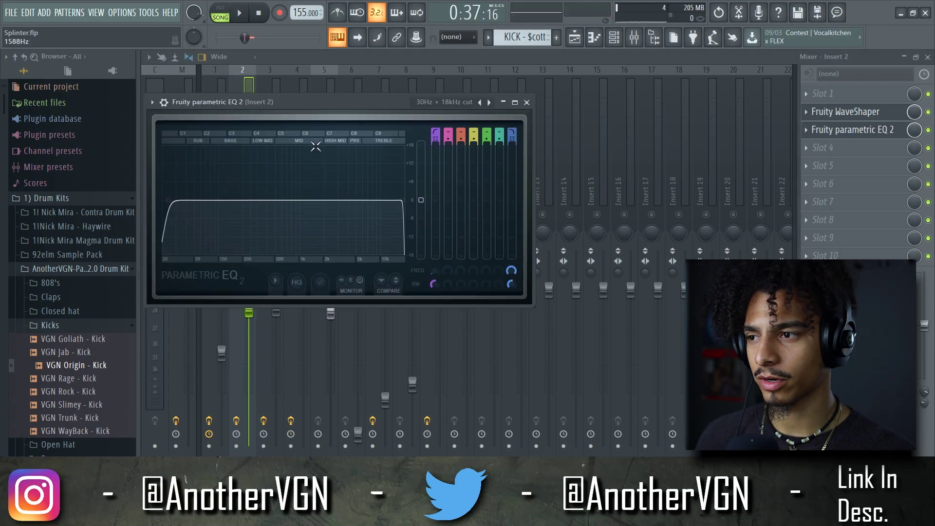
- Apply the 20Hz + 18kHz cut preset to Insert 2's Fruity parametric EQ 2 while playing the selected section
key("space")
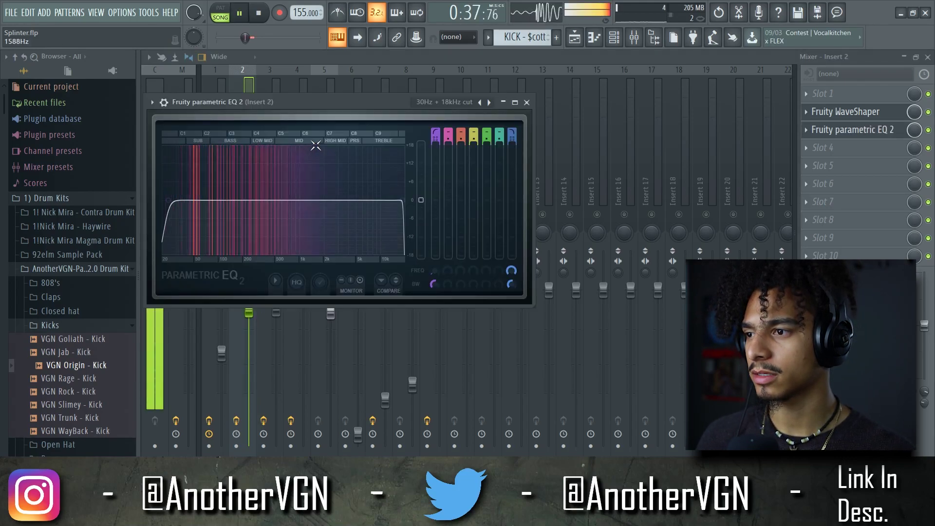
left_click_drag(274, 103, 335, 101)
left_click(272, 100)
mouse_move(349, 143)
left_click(429, 163)
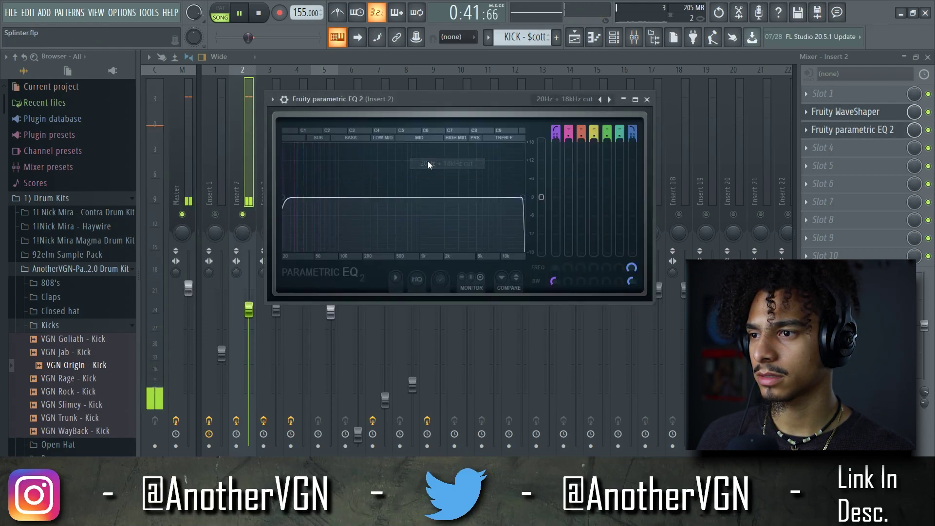
left_click(647, 100)
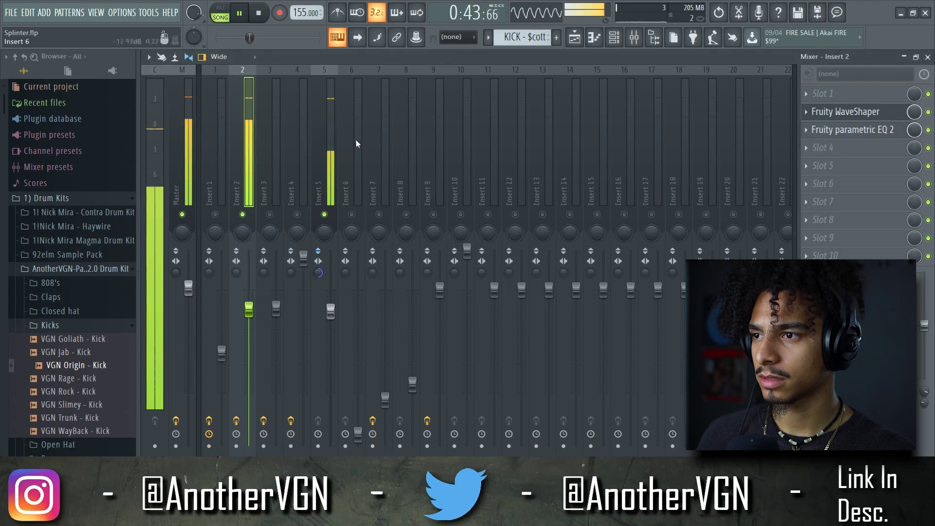
key("space")
- Add Fruity parametric EQ 2 to Insert 5's first slot with the 20Hz + 18kHz cut preset and play the selected section
left_click(338, 107)
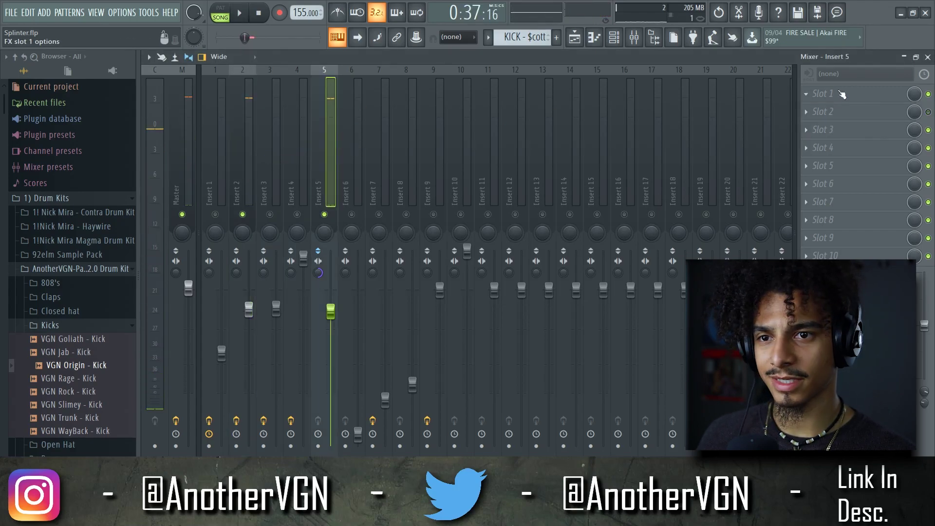
left_click(854, 97)
left_click(634, 363)
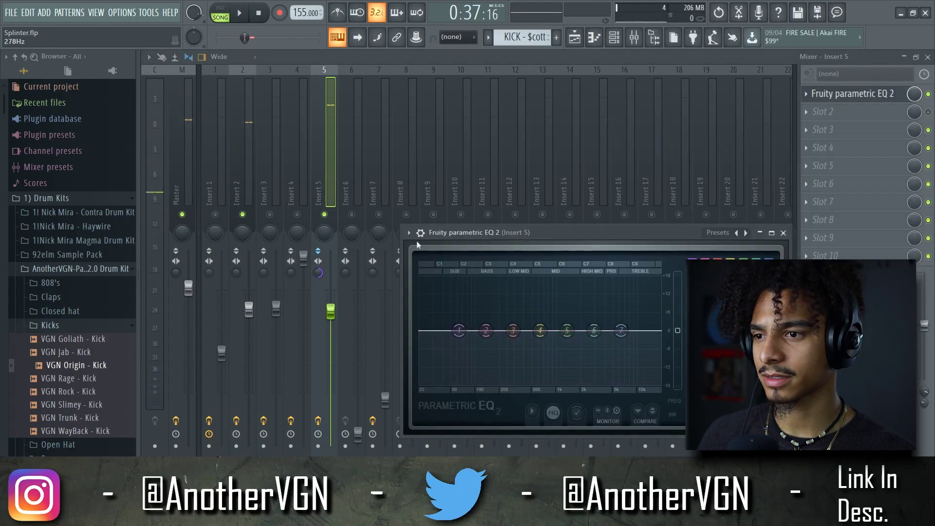
left_click(408, 233)
mouse_move(428, 279)
left_click(566, 293)
key("space")
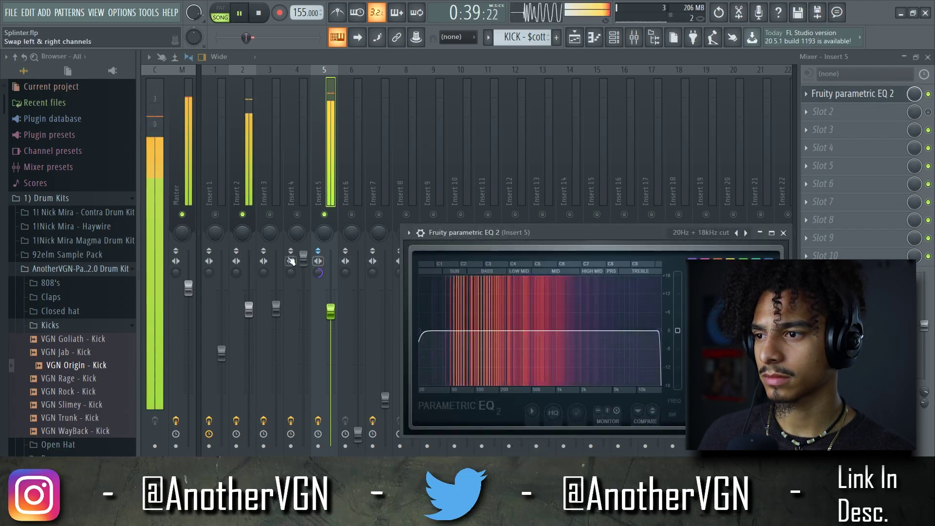
left_click(272, 253)
left_click(236, 256)
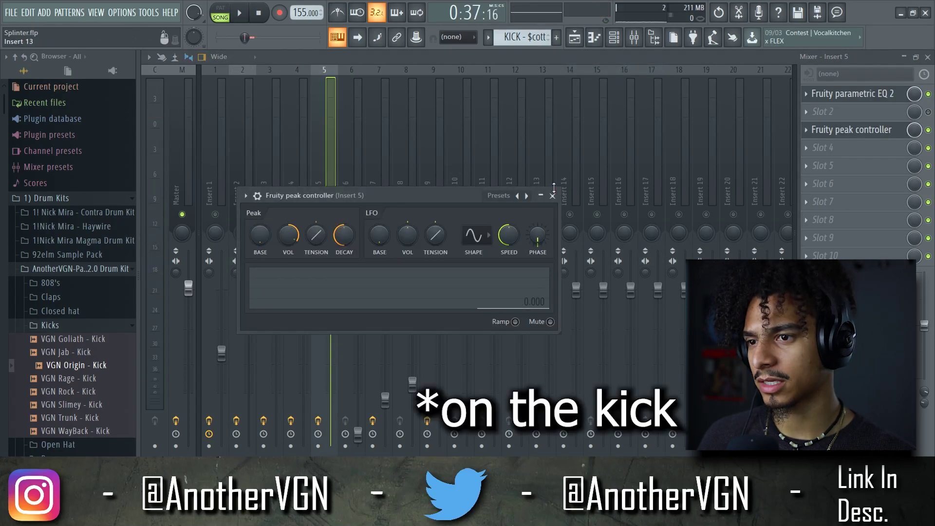
- Play the 808 through the second Fruity parametric EQ 2 on Insert 2 and move band 2 to about 63 Hz
left_click(552, 195)
key("space")
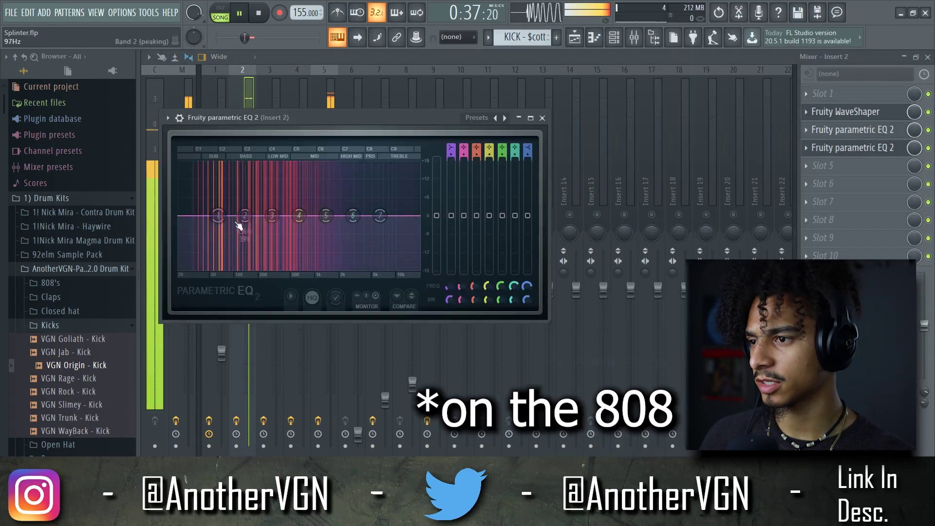
key("space")
left_click_drag(239, 226, 217, 216)
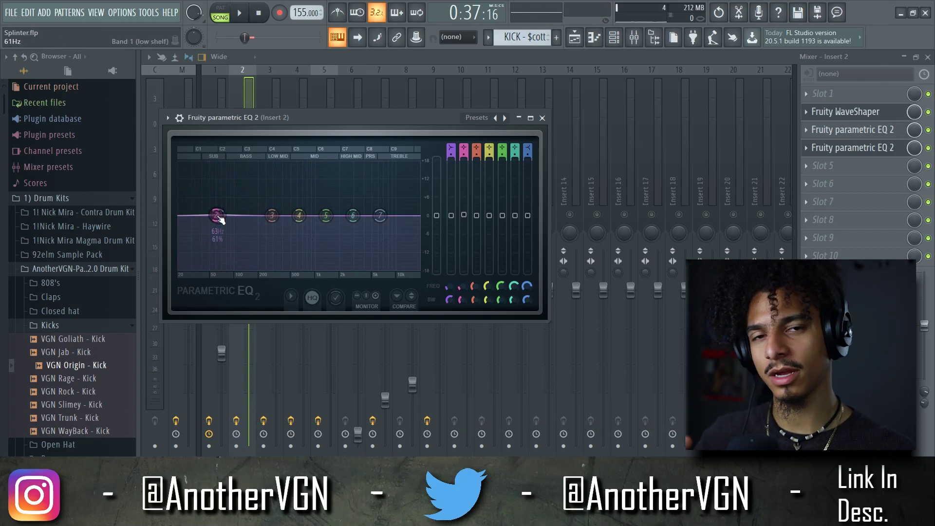
- Link the level of the EQ's band 2 to Peak ctrl - Peak with mapping formula 0.5-Input and smoothing enabled, and play the selected section
right_click(468, 216)
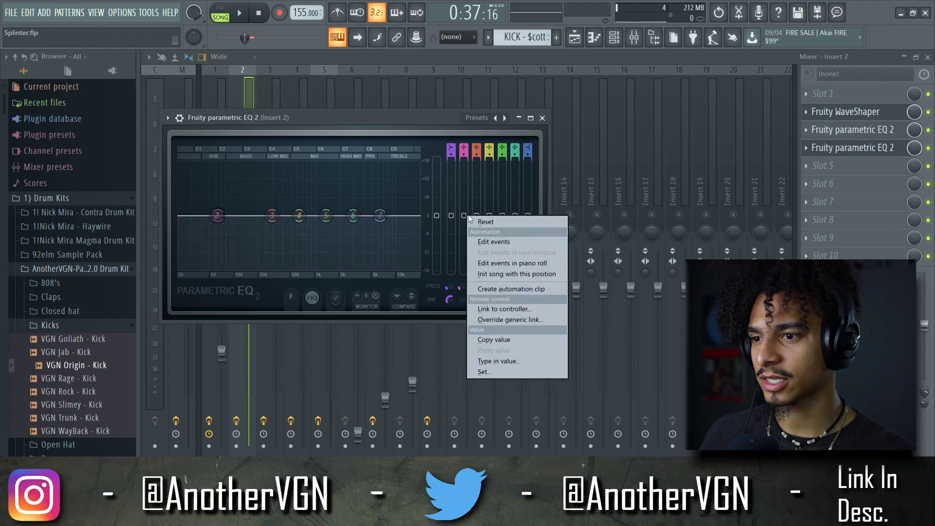
left_click(513, 310)
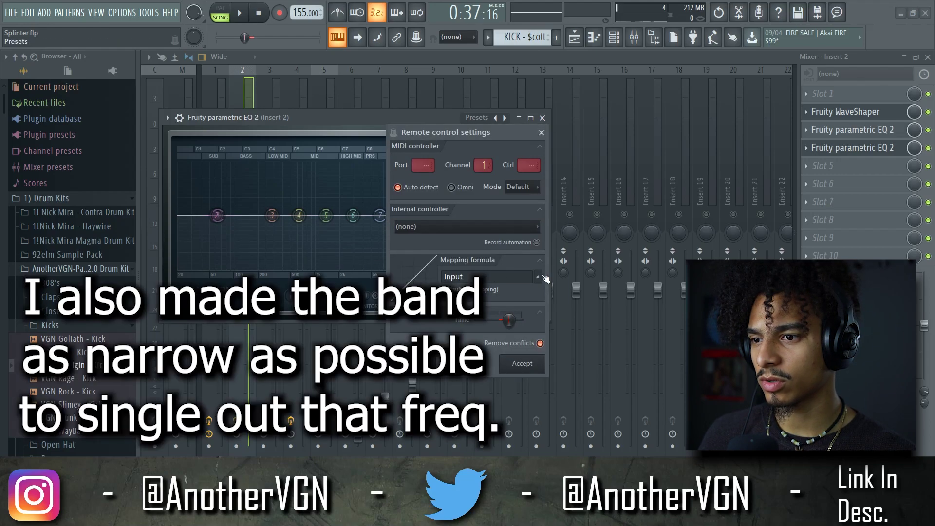
left_click(540, 276)
left_click(655, 311)
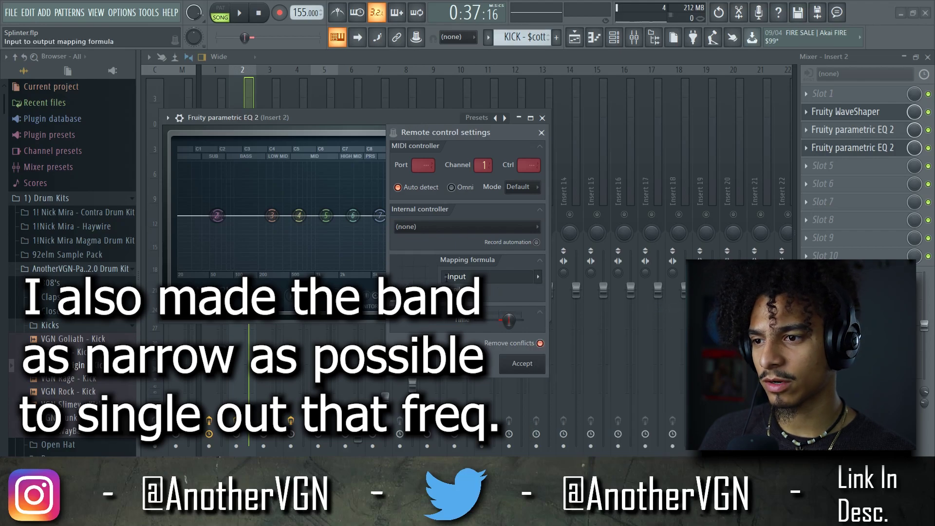
type("0.5")
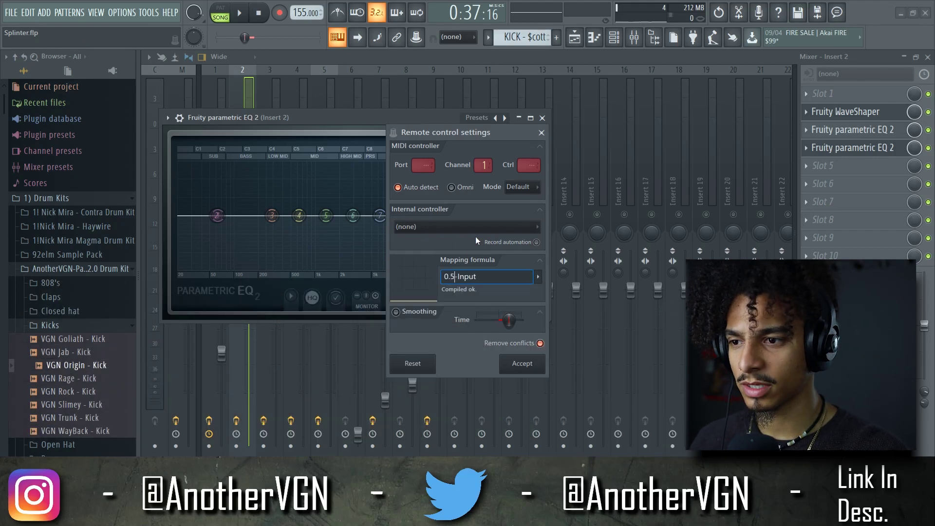
left_click(487, 229)
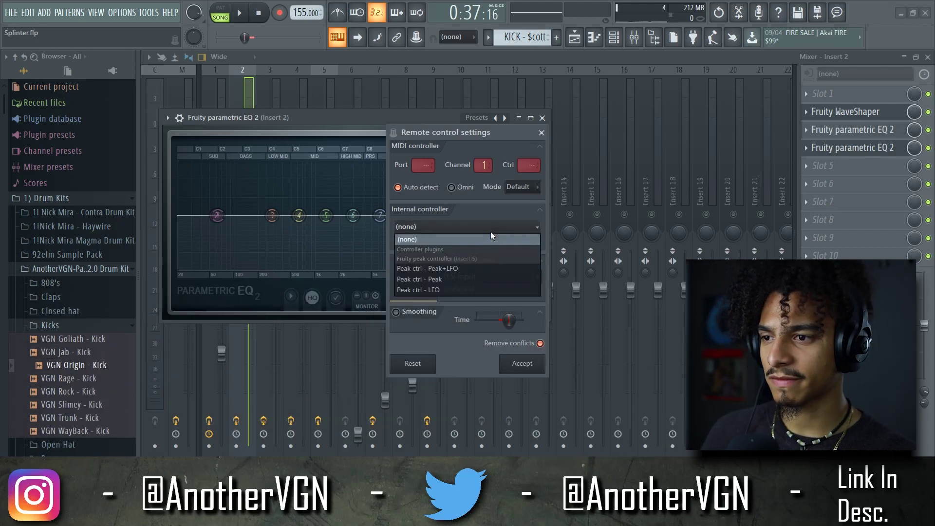
left_click(468, 276)
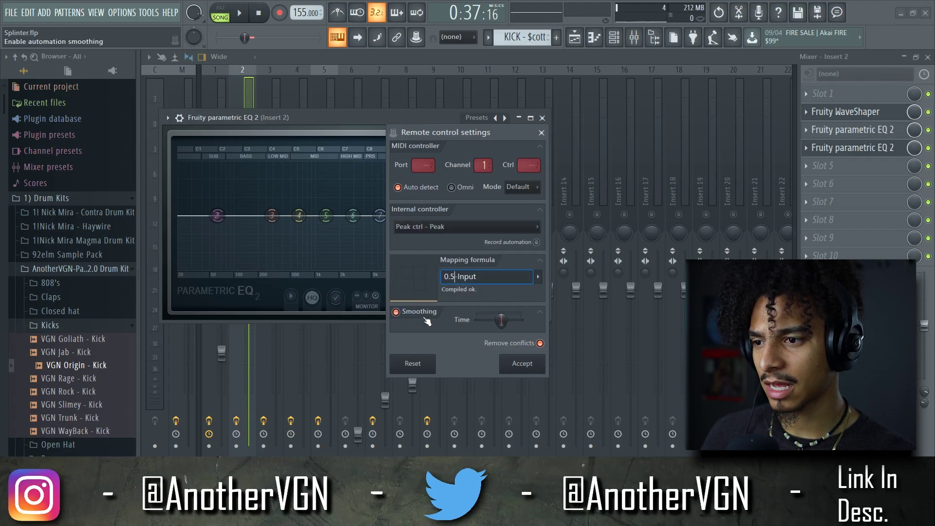
left_click(522, 364)
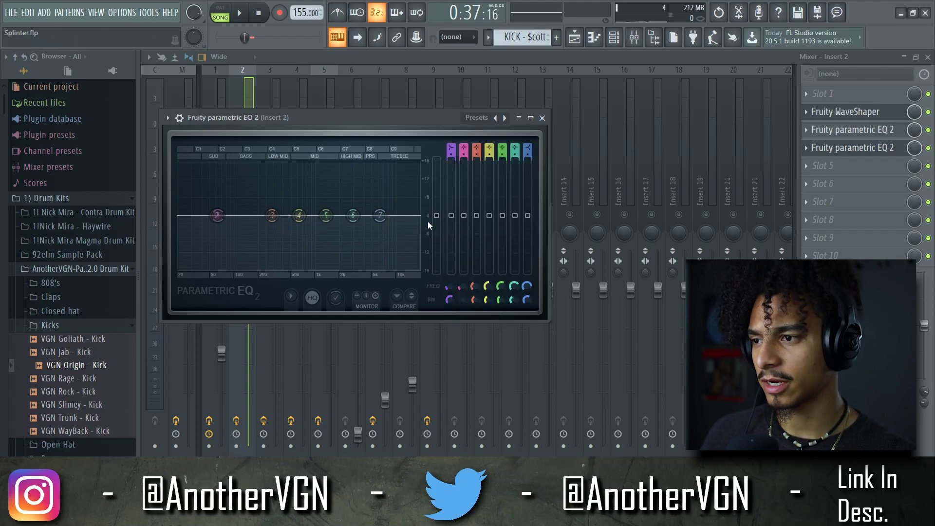
key("space")
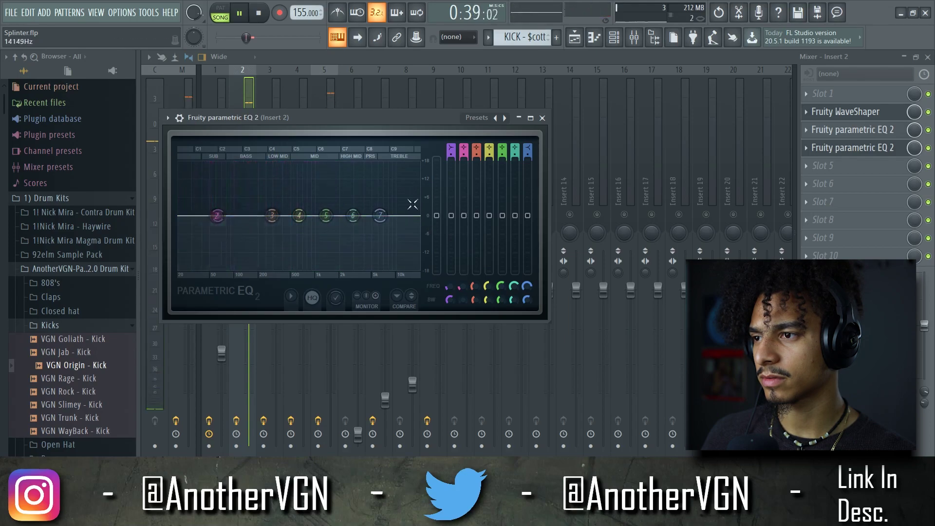
left_click(326, 97)
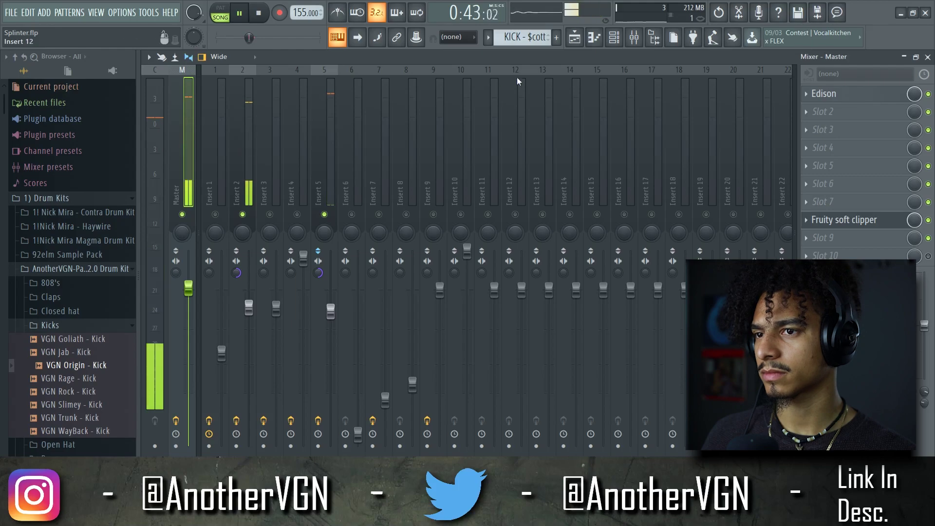
- Stop playback and unmute Track 3, which holds the {Clap} Murdatrap clips, in the playlist
left_click(577, 38)
key("space")
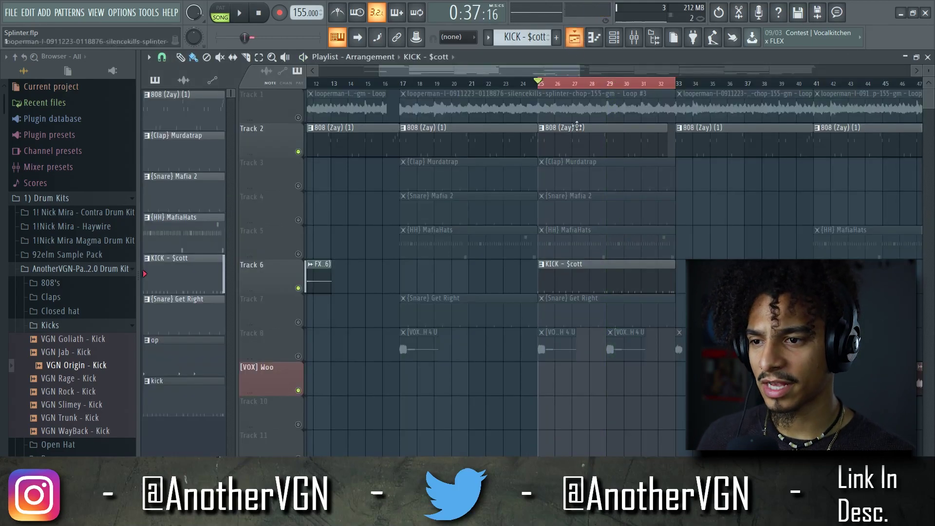
scroll(570, 168, "up", 4)
scroll(537, 202, "up", 1)
left_click(298, 186)
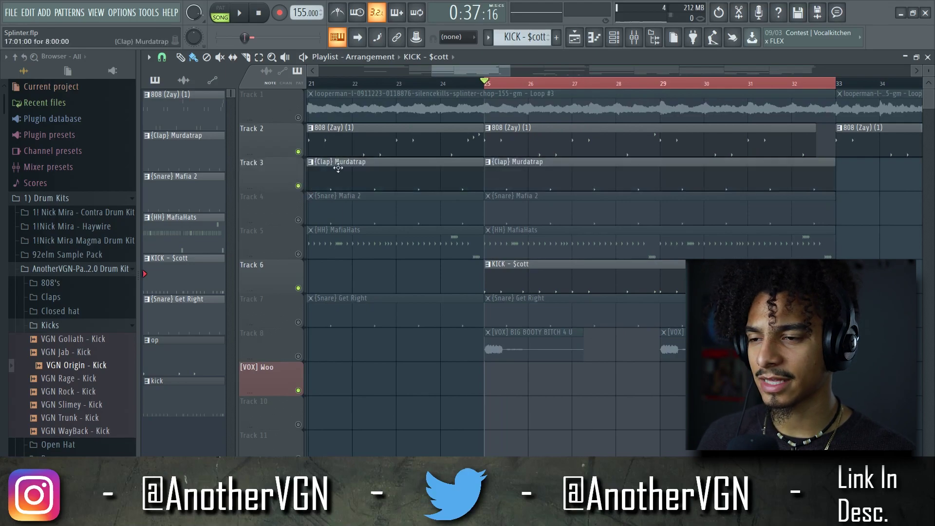
- Play the selected section with the clap's mixer track, Insert 3, unmuted and switch off its Fruity Chorus
key("space")
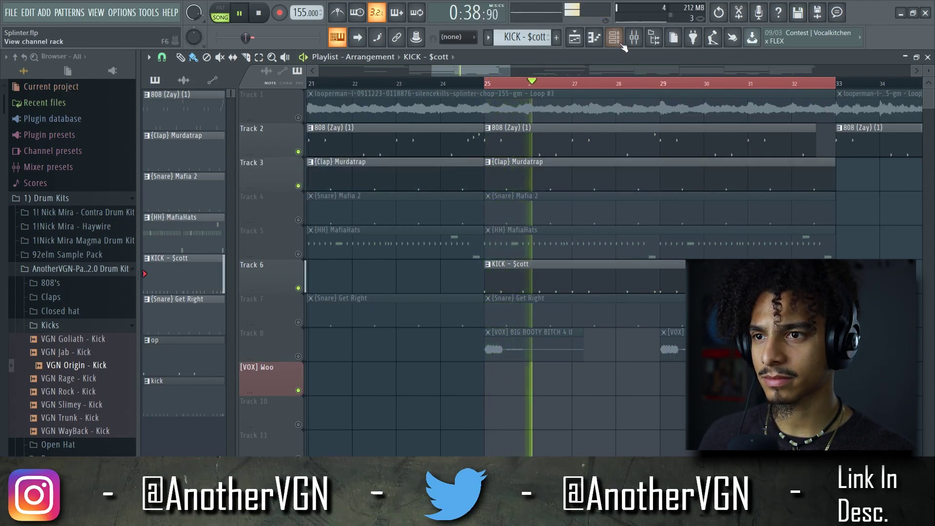
key("F9")
left_click(274, 217)
left_click(271, 215)
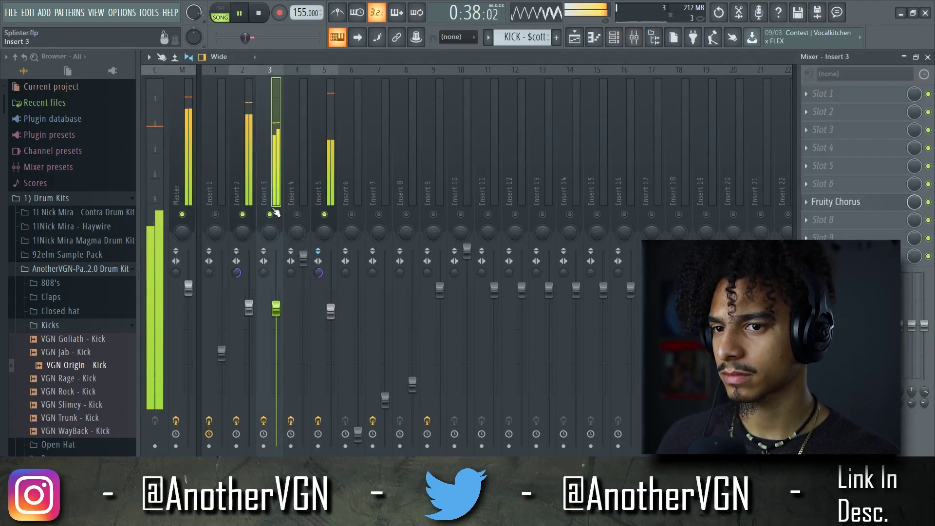
key("space")
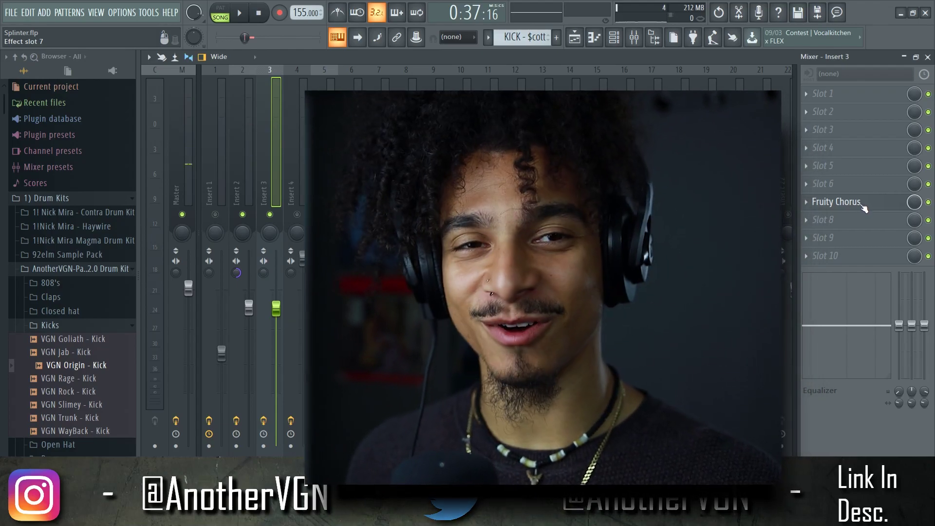
left_click(929, 202)
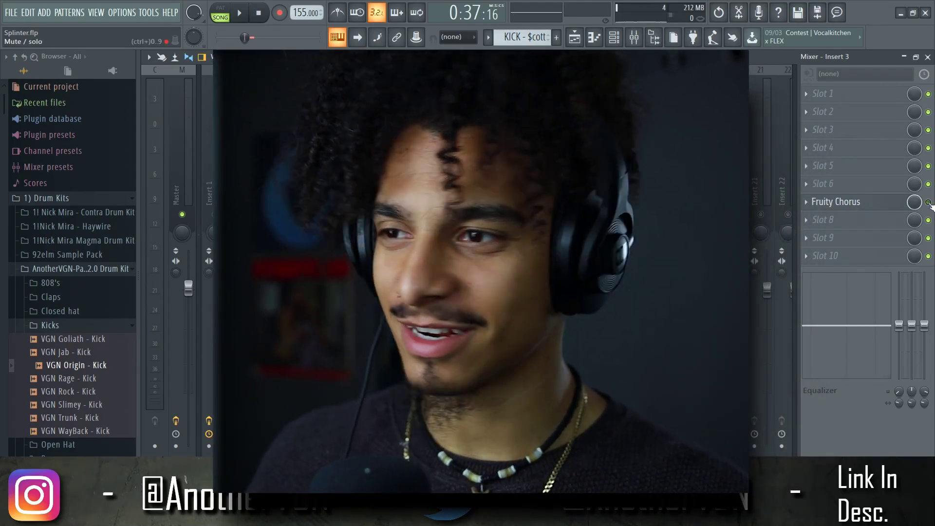
- Raise the clap's level on Insert 3 while playing the selected section
key("space")
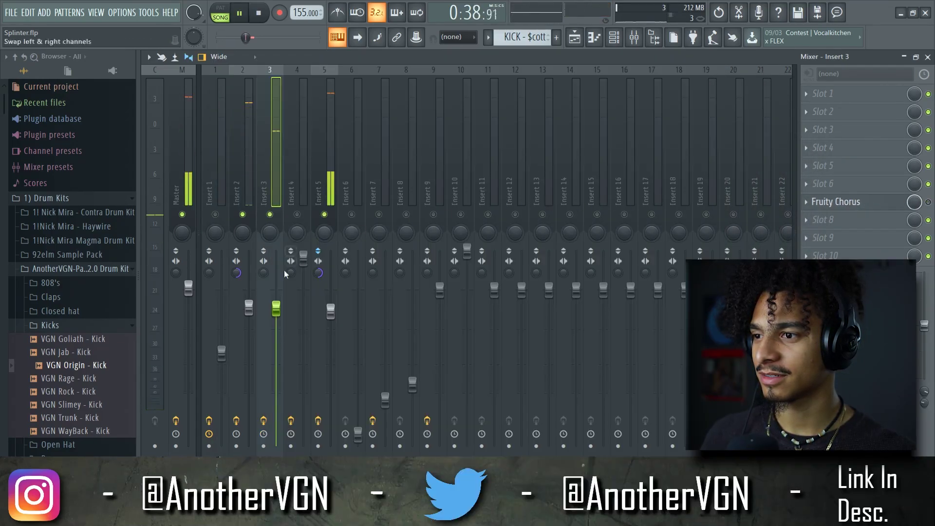
left_click_drag(275, 308, 276, 293)
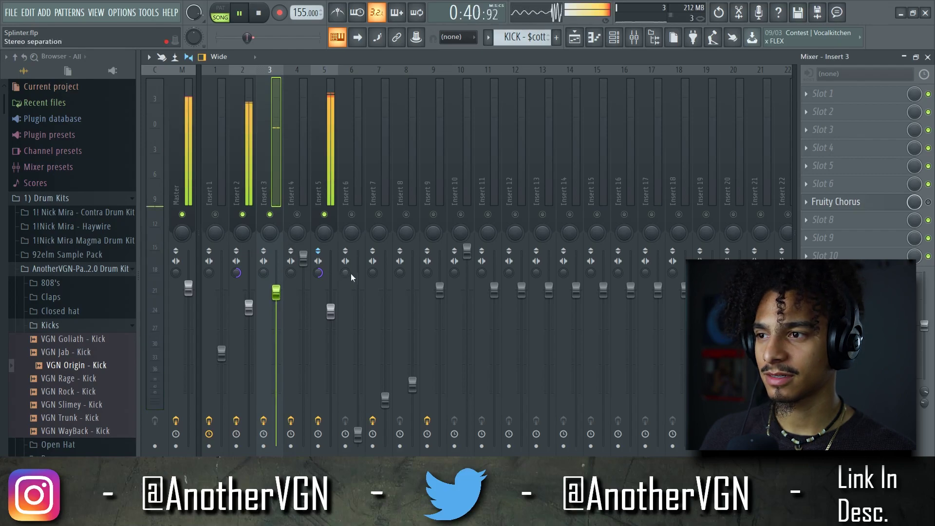
key("space")
- Add a Fruity parametric EQ 2 in slot 1 of Insert 3 and boost the clap's treble with bands 6 and 7
left_click(823, 94)
left_click(594, 362)
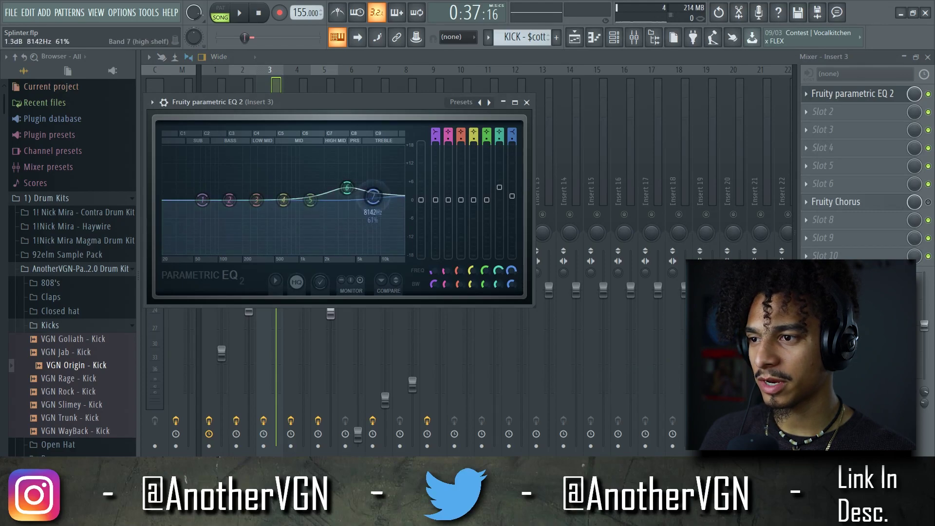
mouse_move(385, 188)
left_mouse_down()
mouse_move(388, 200)
mouse_move(365, 169)
mouse_move(375, 174)
left_mouse_up()
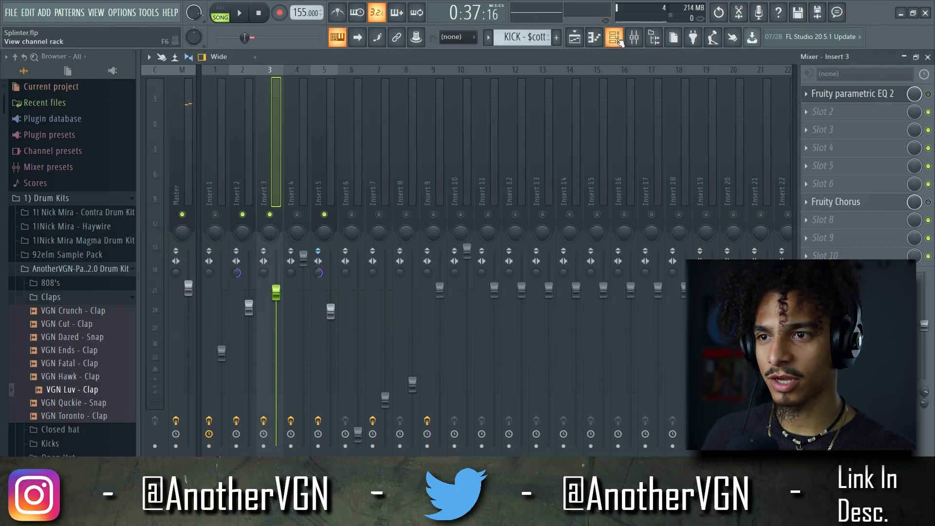
- Replace the {Clap} Murdatrap channel's sample with VGN Luv - Clap and stop playback
left_click(618, 41)
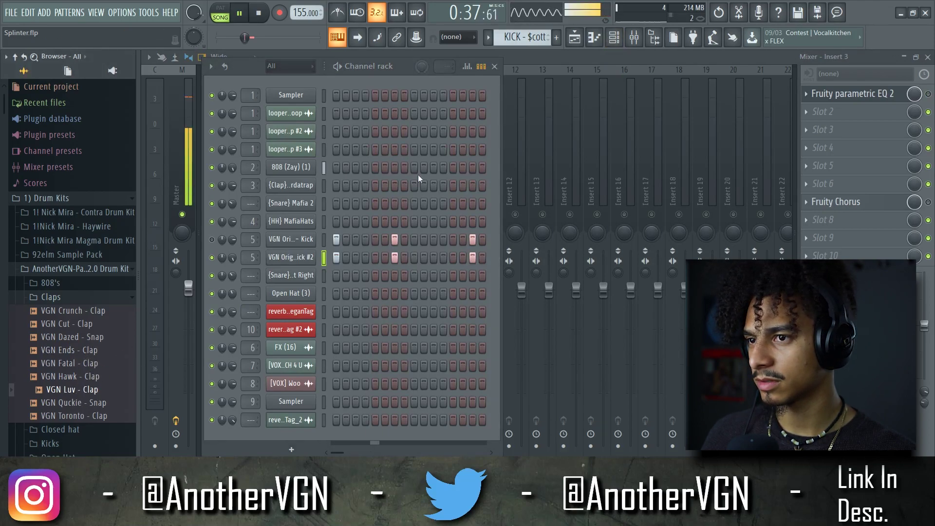
key("space")
left_click(494, 67)
- Set band 7 of the clap's Fruity parametric EQ 2 to about 4.2 dB at 10057 Hz during playback
left_click(852, 94)
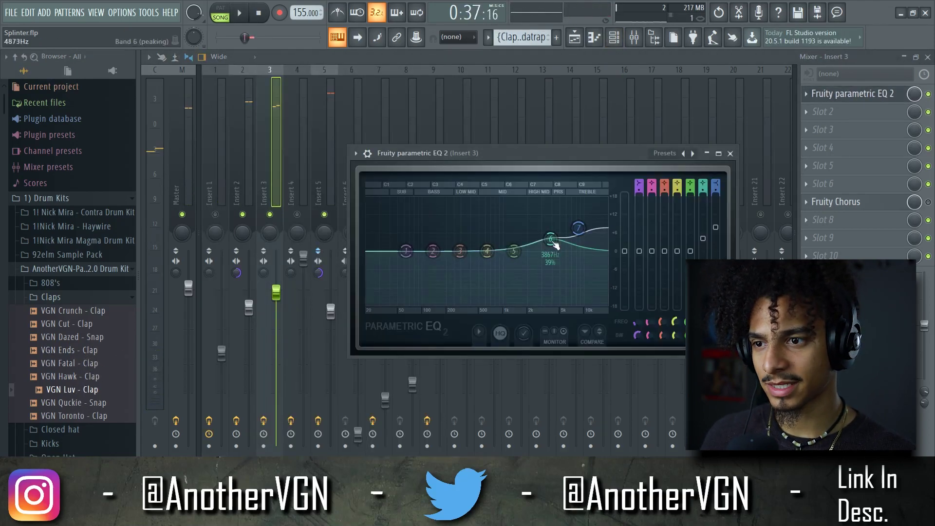
key("space")
left_click_drag(578, 228, 584, 238)
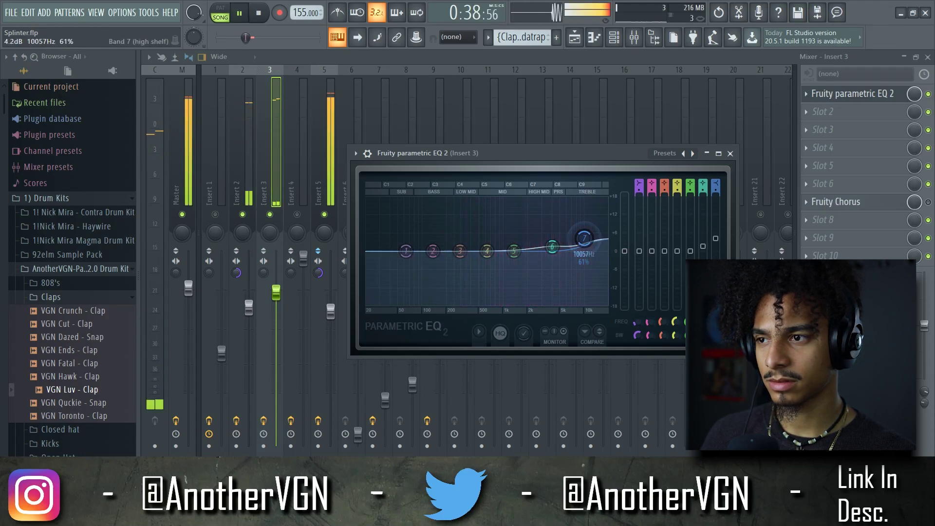
- Lower the clap's level on Insert 3 to about -2.8 dB, audition it and raise it slightly
left_click_drag(279, 297, 276, 311)
key("space")
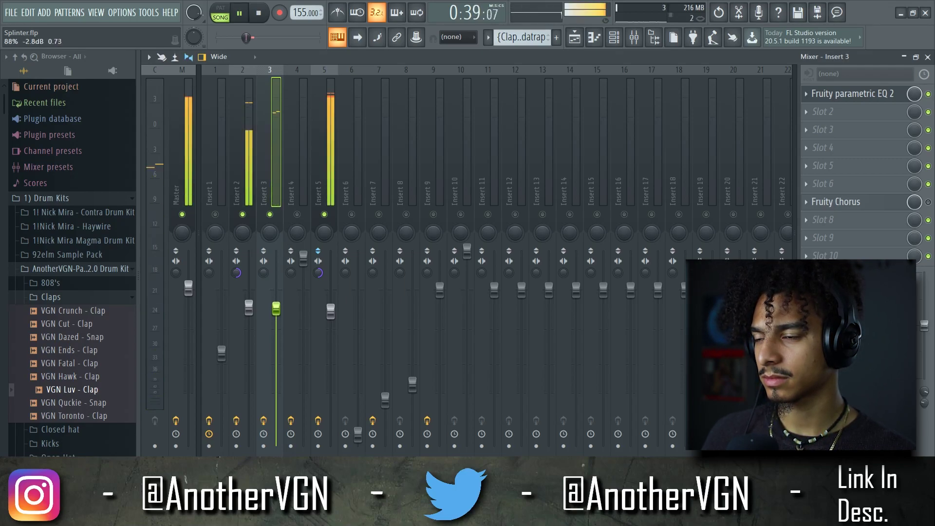
left_click_drag(277, 304, 276, 300)
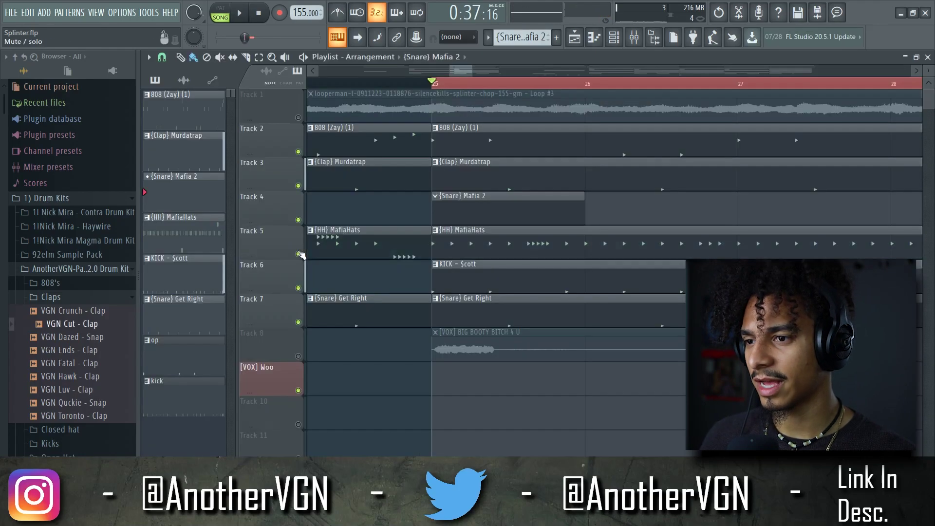
- Play the selected section with the hi-hats and lower the level of their mixer track, Insert 4, slightly
key("space")
key("F9")
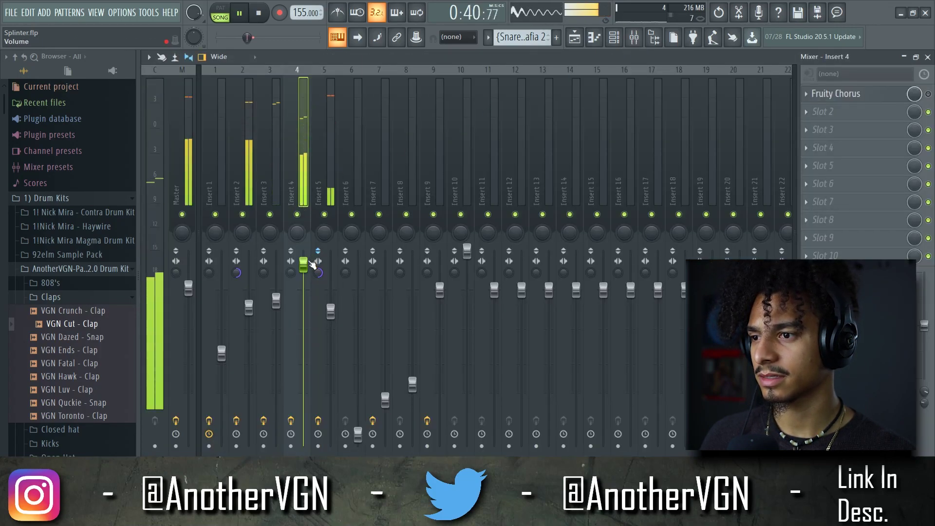
mouse_move(314, 263)
left_mouse_down()
mouse_move(314, 290)
mouse_move(303, 271)
left_mouse_up()
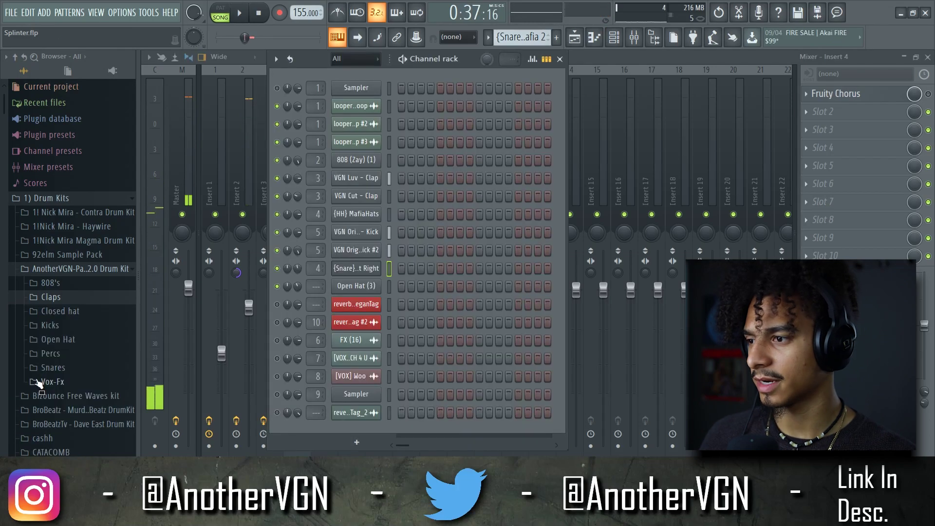
- Load VGN Slump - HH from the drum kit's Closed hat folder into the {HH} MafiaHats channel
left_click(81, 315)
scroll(87, 323, "down", 2)
left_click(93, 307)
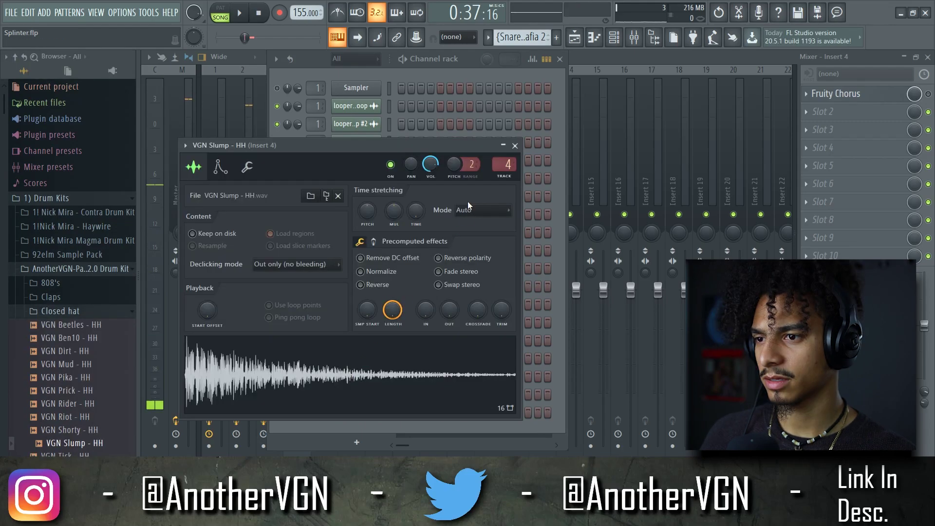
- Set VGN Slump - HH's time stretching mode to Resample and increase its quick fade out while playing the beat
left_click(468, 209)
left_click(468, 227)
key("space")
left_click_drag(444, 308, 444, 297)
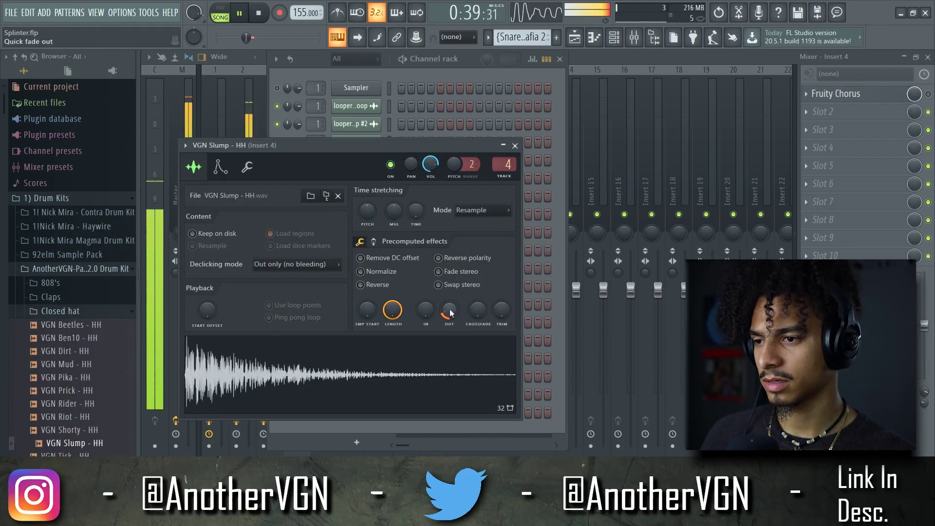
left_click(516, 145)
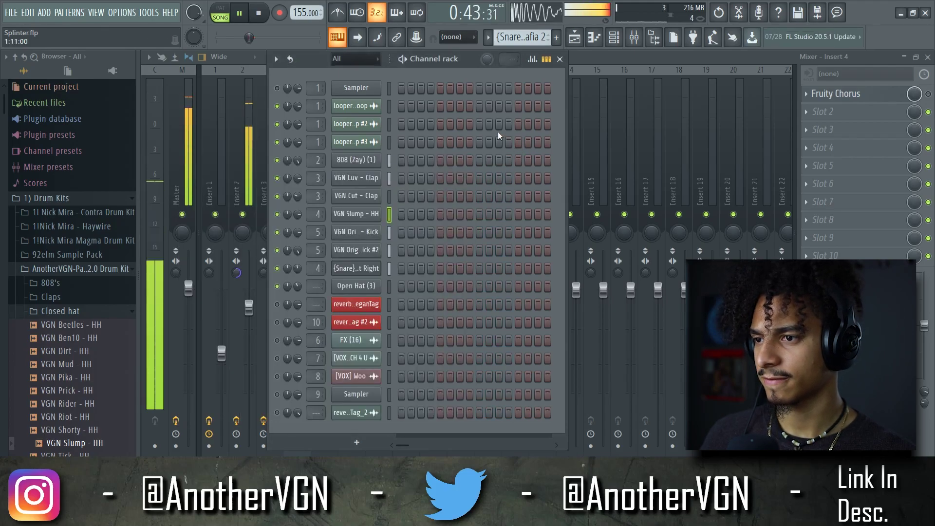
- Check the arrangement in the playlist and pan the hi-hats on Insert 4 slightly left during playback
key("F5")
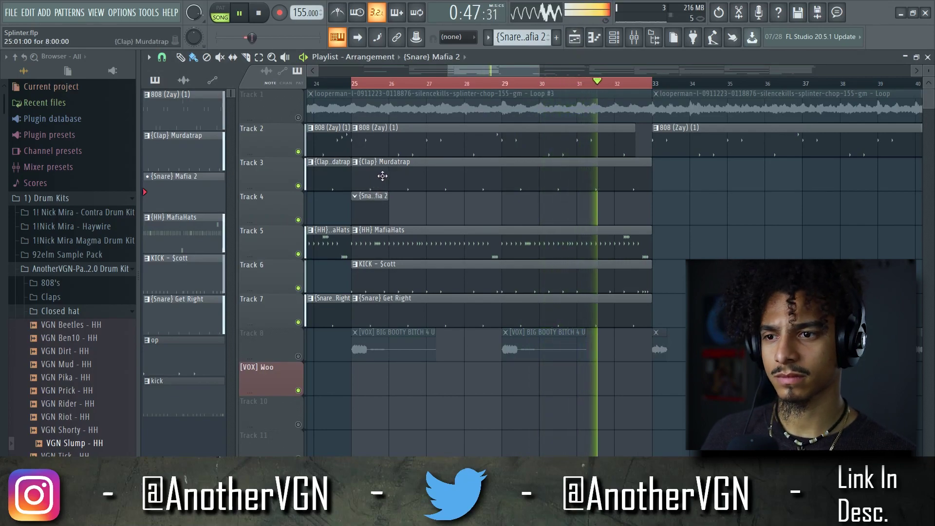
scroll(463, 74, "up", 2)
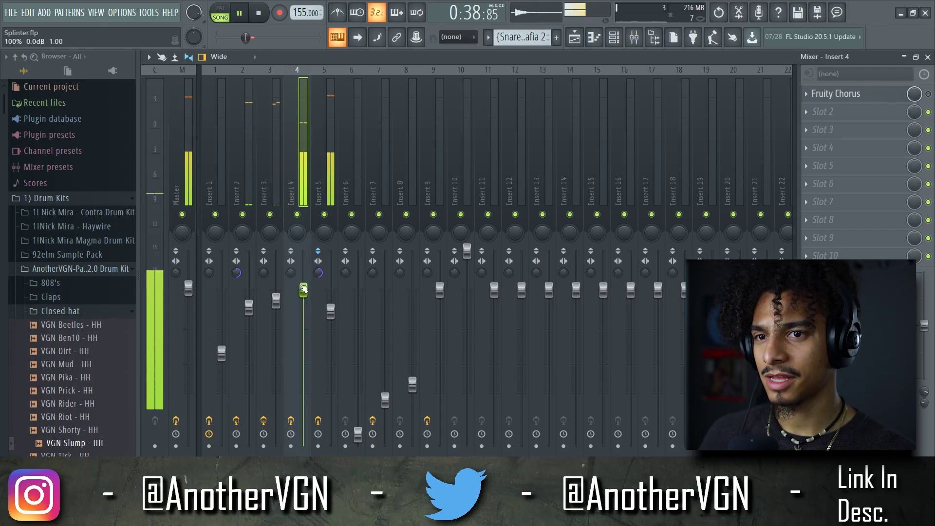
key("space")
left_click_drag(302, 237, 303, 240)
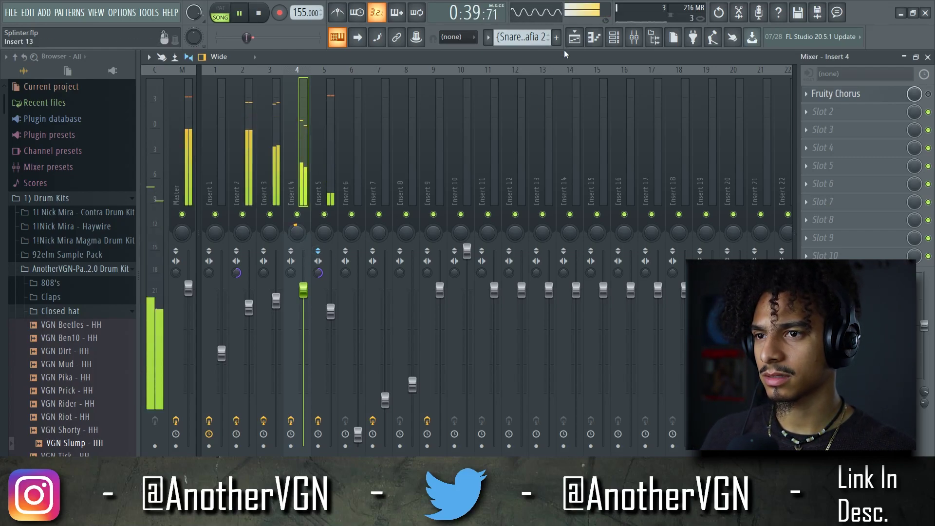
key("F6")
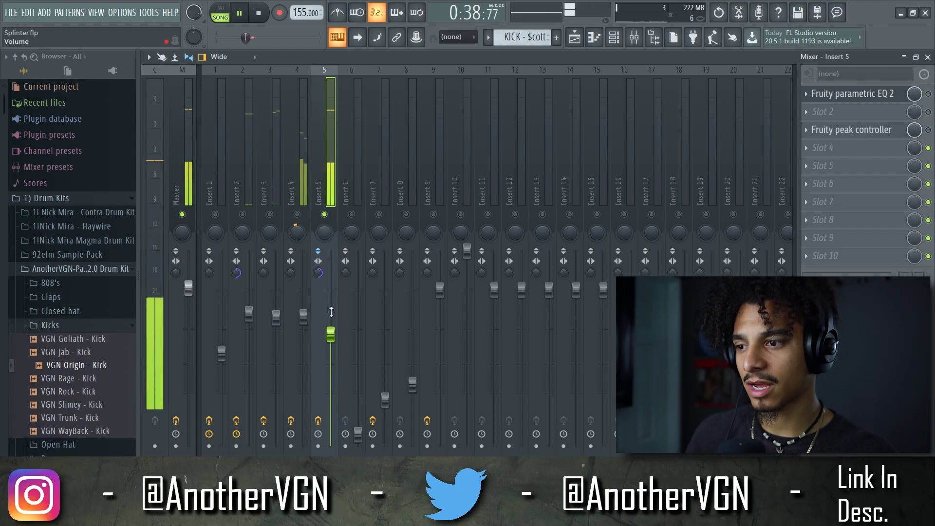
- Raise the kick's level on Insert 5 slightly and check its peak on the Master track's meter
scroll(331, 310, "up", 2)
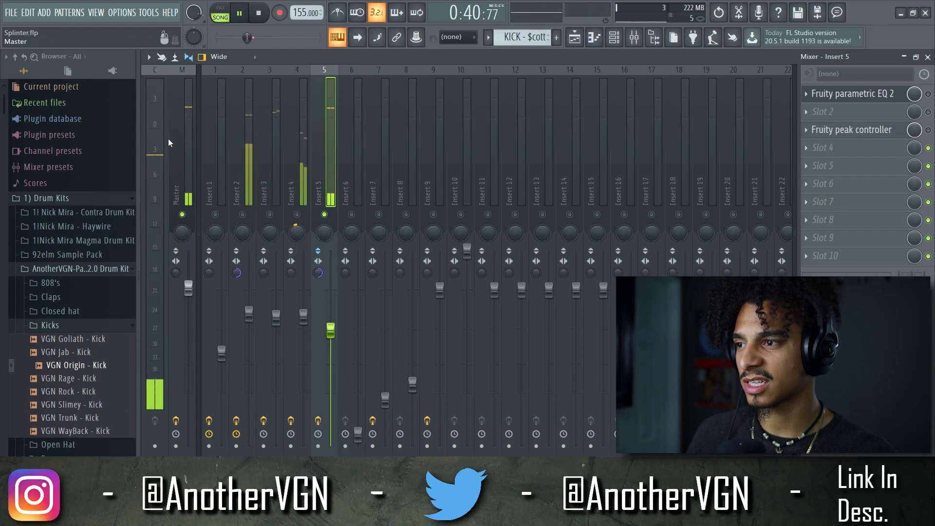
left_click(188, 107)
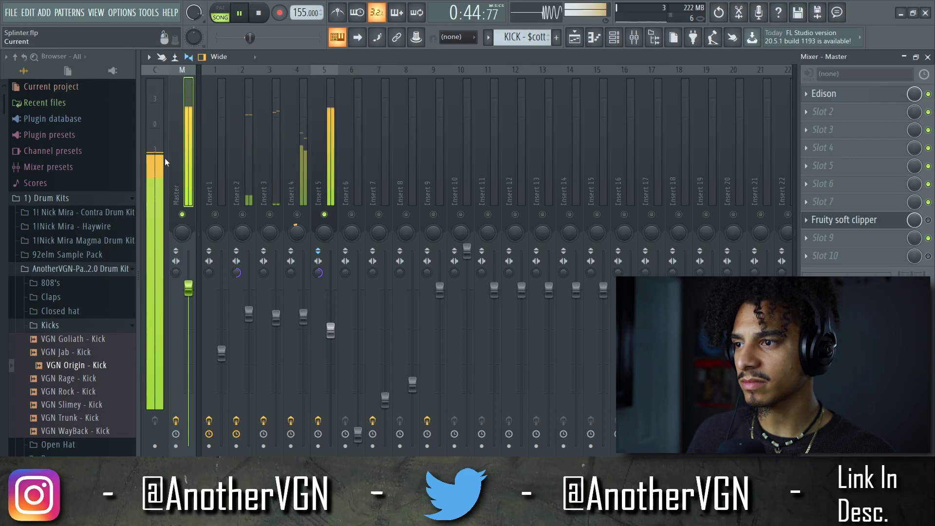
key("space")
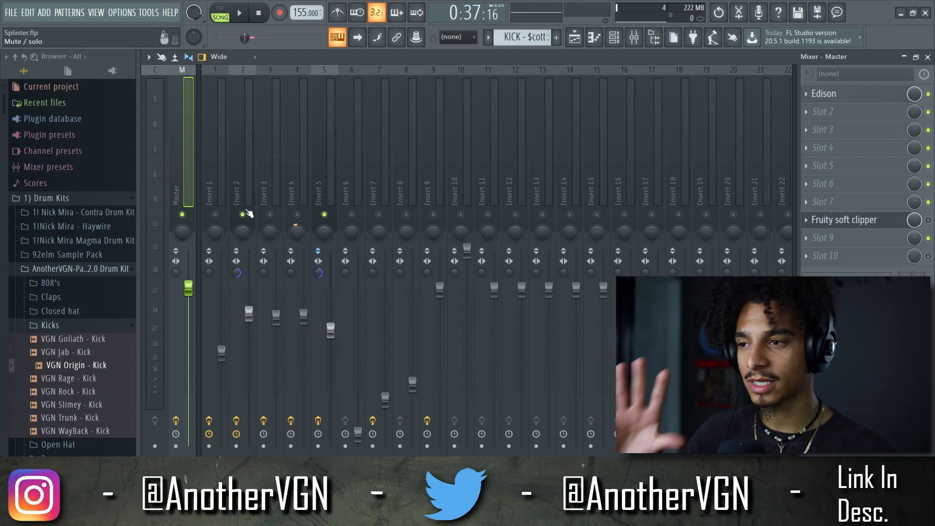
- Lower the 808's level on Insert 2 to about -5.5 dB and check the combined peak on the Master track
key("space")
left_click_drag(249, 314, 249, 327)
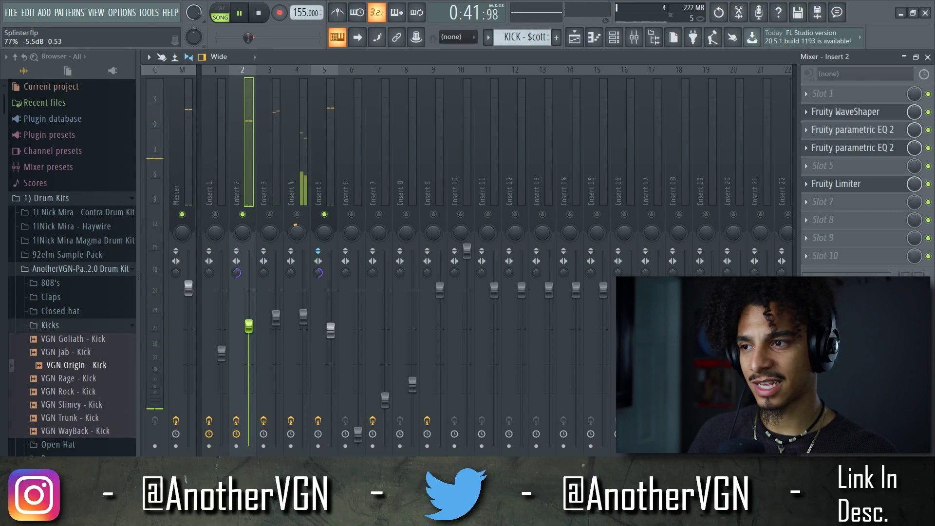
left_click(194, 142)
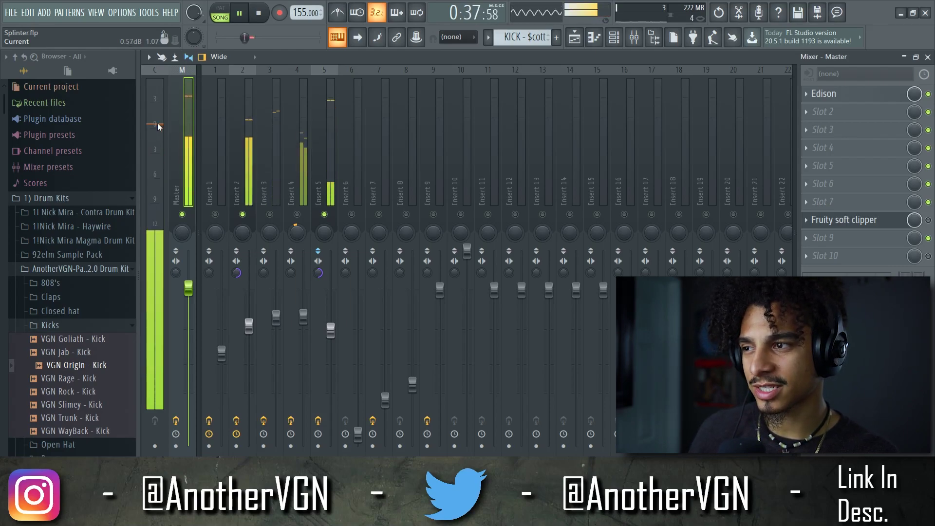
- Raise the kick's level on Insert 5 slightly against the 808 and audition the selected section
left_click(331, 331)
key("space")
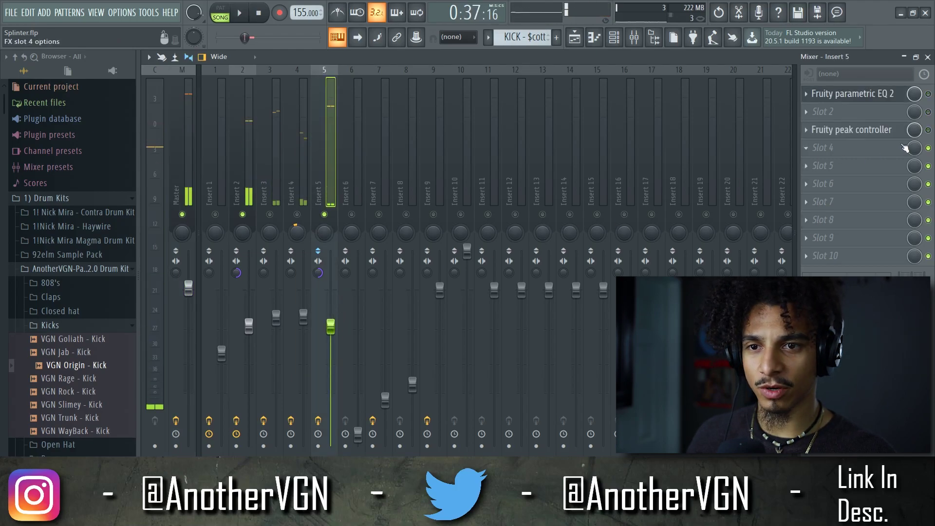
key("space")
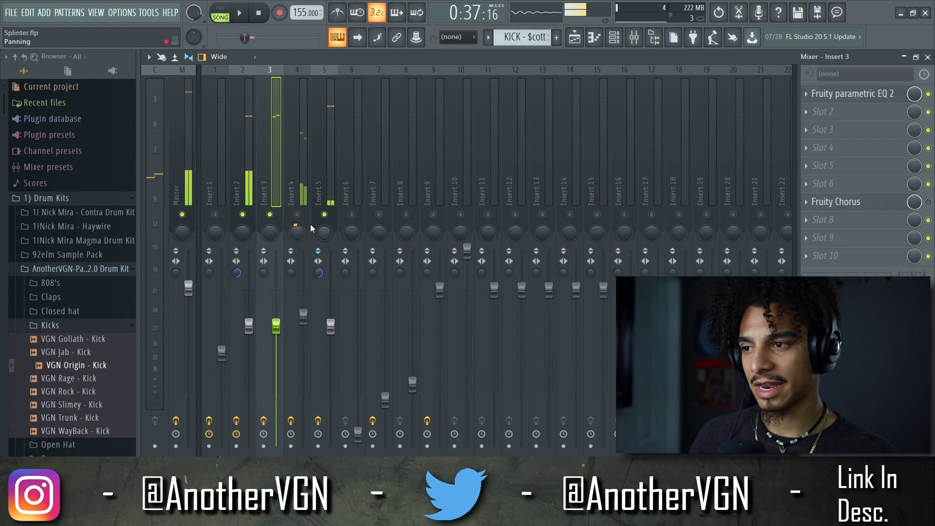
- Unmute Insert 4 and raise the hi-hats' level slightly while playing the selected section
left_click(297, 215)
key("space")
left_click_drag(304, 316, 303, 310)
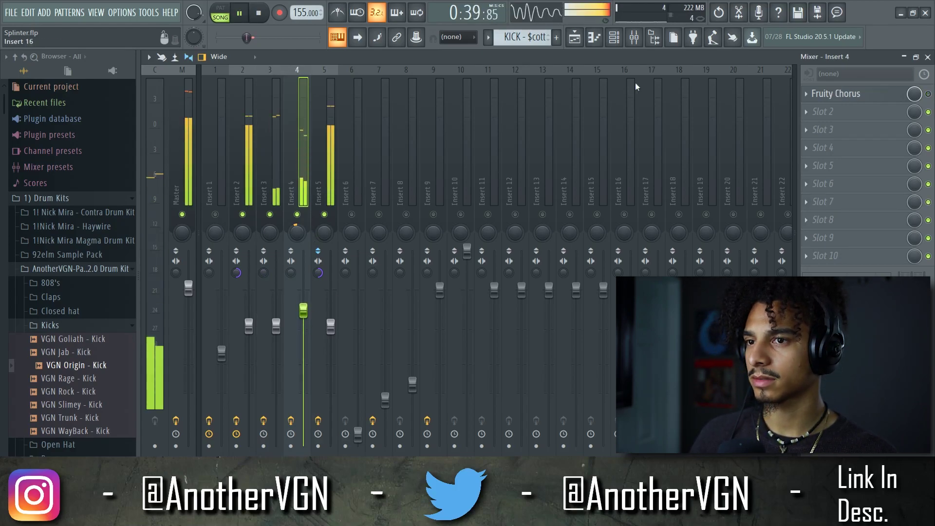
- Review the drum clips in the playlist, stop playback and unmute Track 8, which holds the [VOX] clips
key("F6")
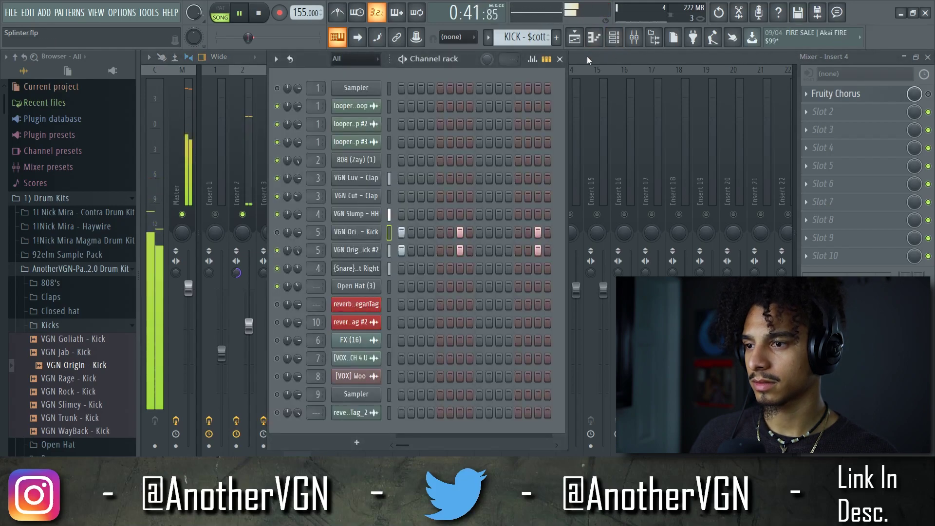
left_click(575, 38)
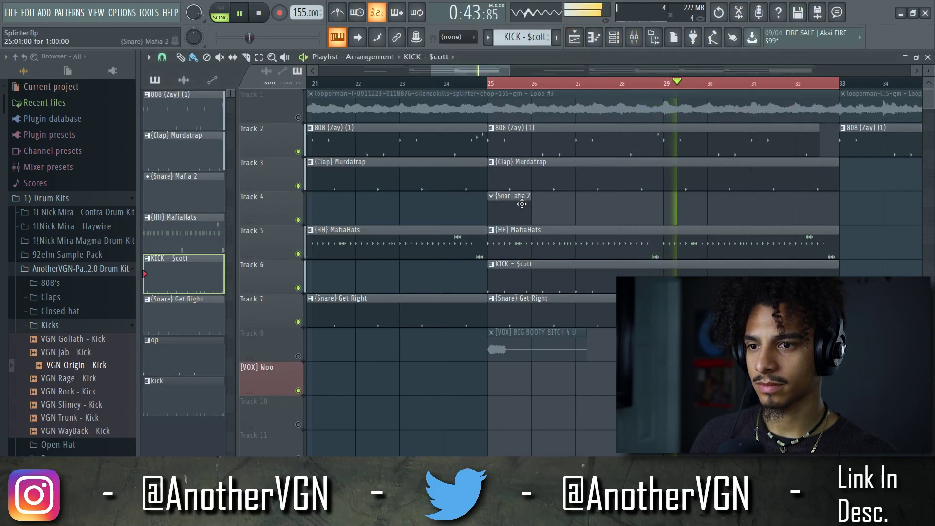
scroll(568, 209, "down", 3)
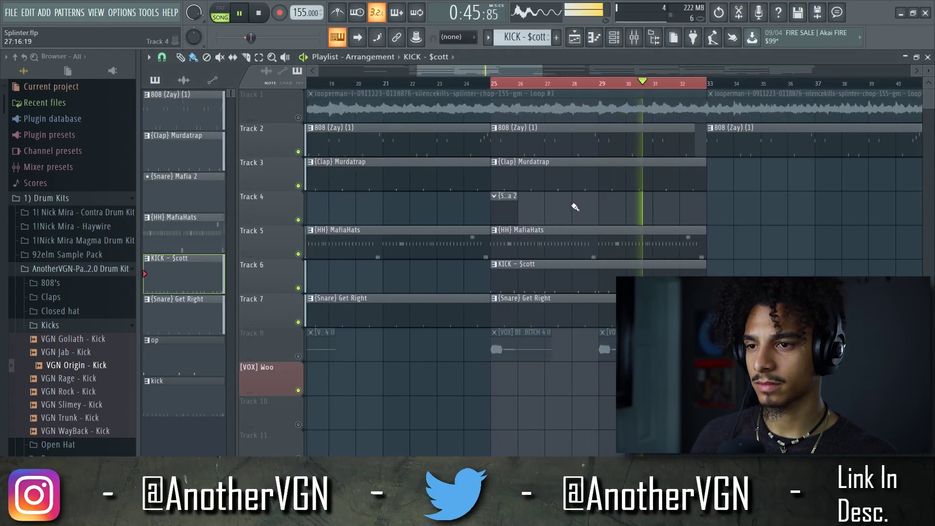
scroll(583, 184, "up", 3)
key("space")
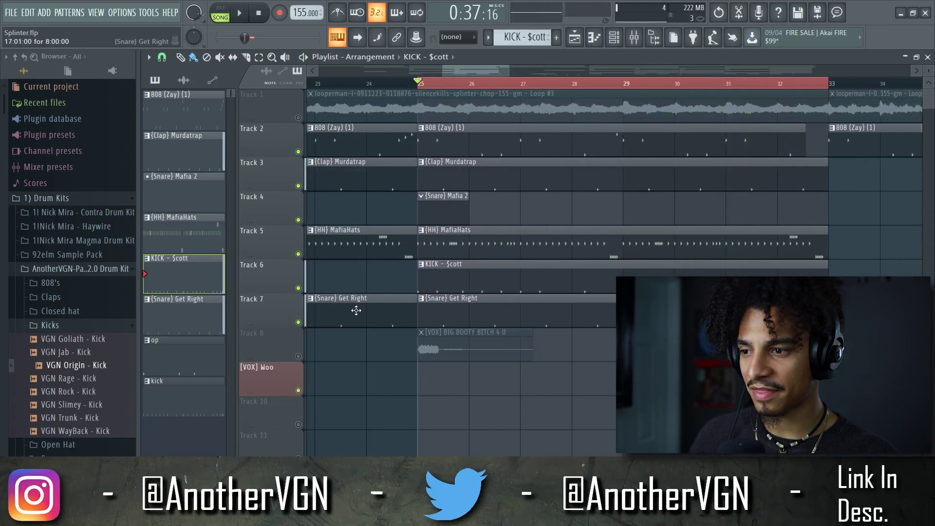
left_click(299, 356)
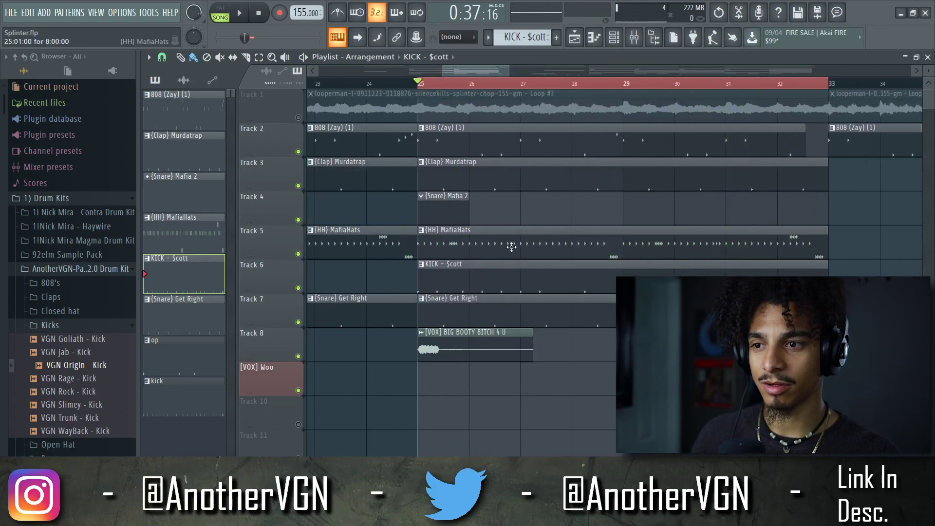
- Play the selected section with all mixer tracks unmuted and unmute the FX (16) channel in the channel rack
scroll(511, 247, "down", 3)
key("space")
key("F9")
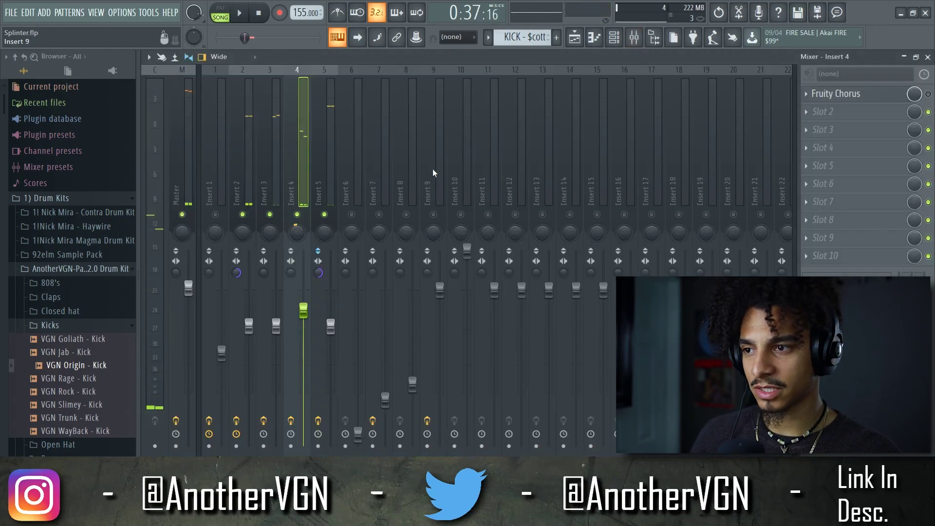
key("space")
key("F6")
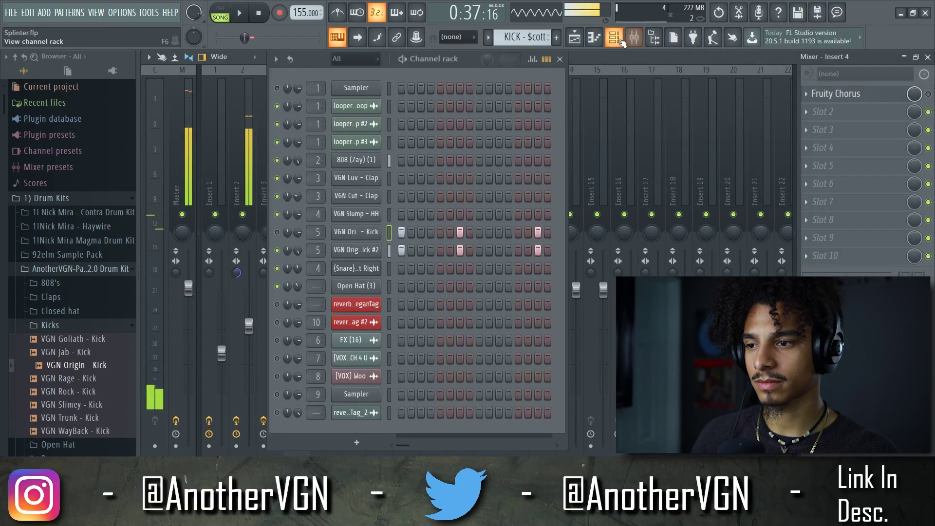
key("space")
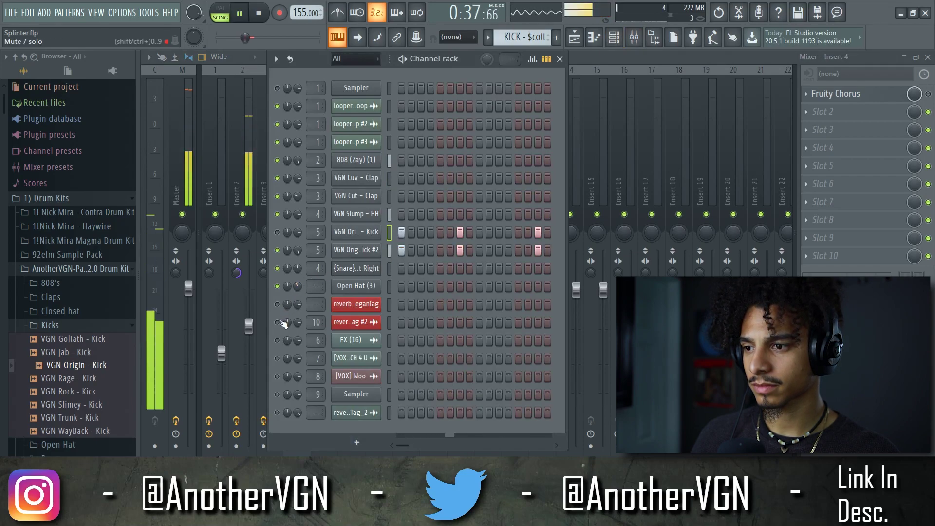
left_click(277, 340)
key("space")
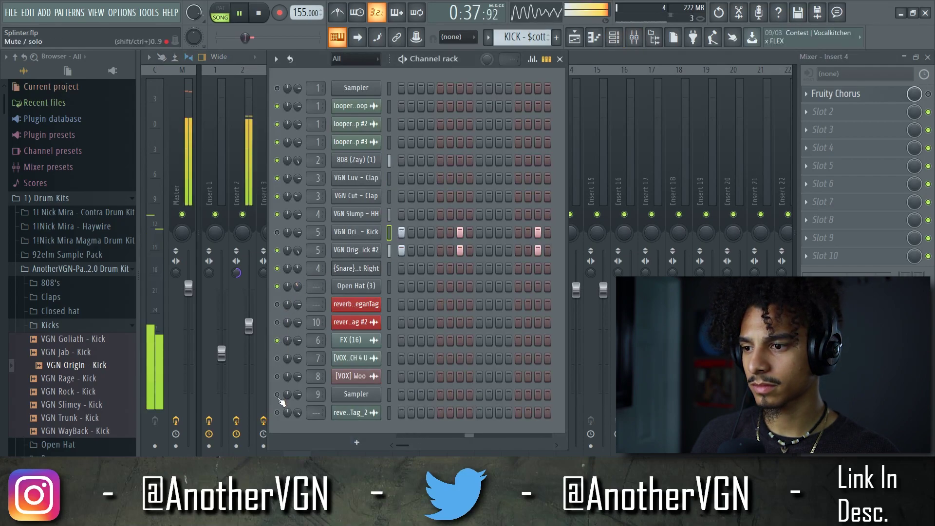
- Unmute the [VOX] channel routed to mixer track 7 and check its clips in the playlist
left_click(277, 375)
key("space")
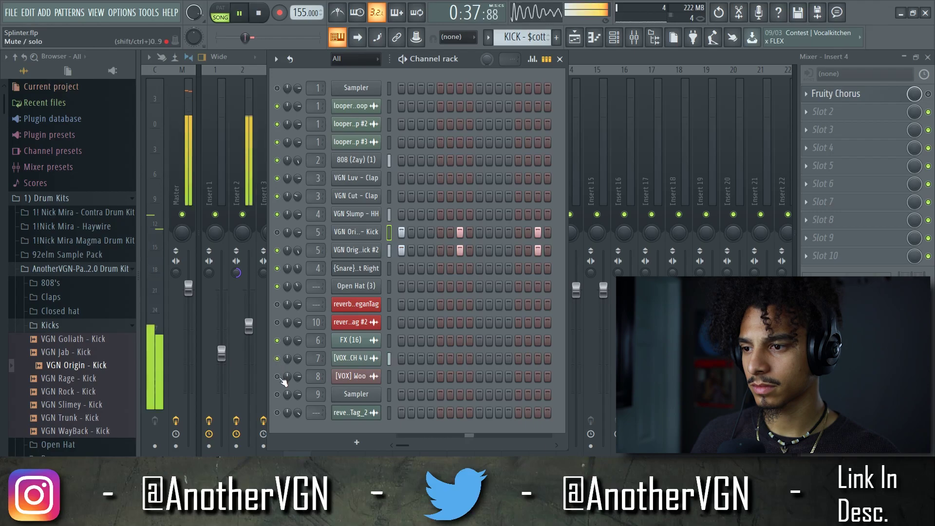
left_click(575, 37)
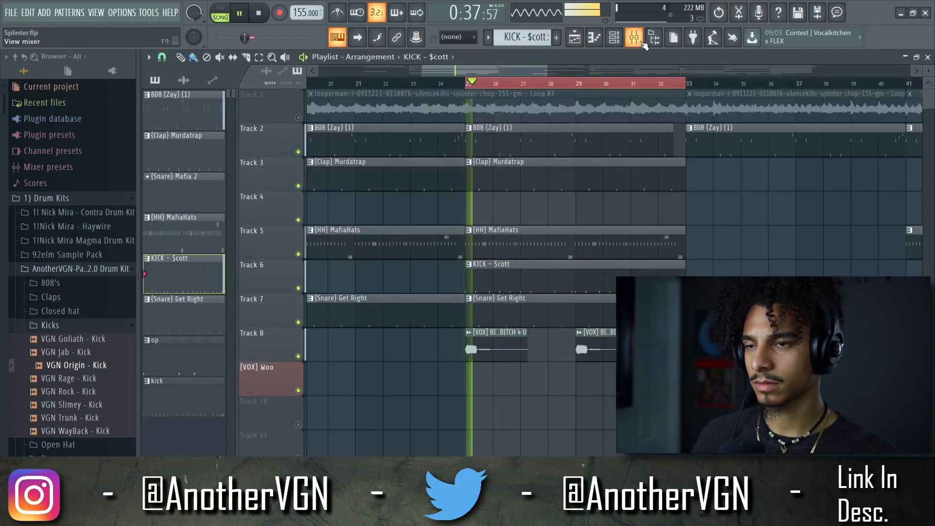
- Check the Fruity Love Philter effect on Insert 7 and lower that track's level to -22.9 dB while playing the section
key("F9")
left_click(385, 224)
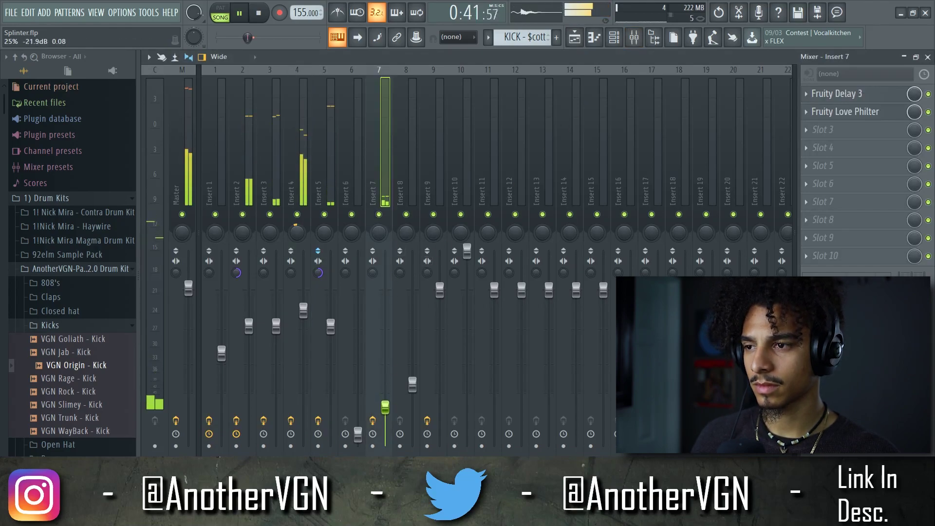
key("space")
left_click(849, 117)
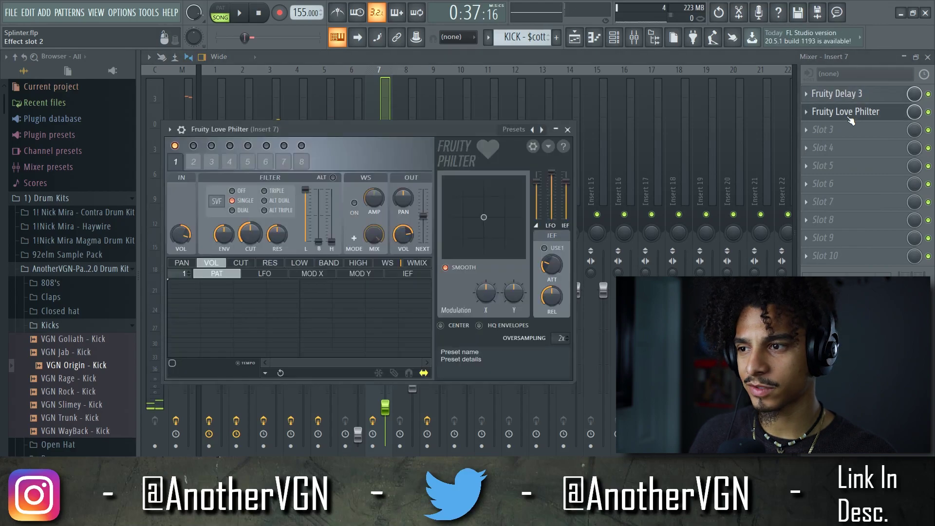
left_click(567, 129)
key("space")
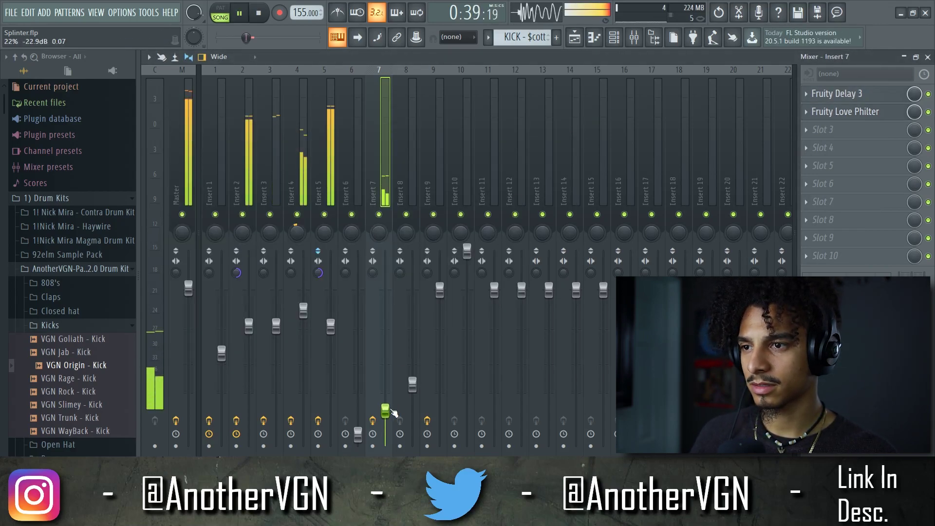
- Review the arrangement in the playlist, stop playback and unmute Track 1, which holds the looperman melody loops
left_click(575, 37)
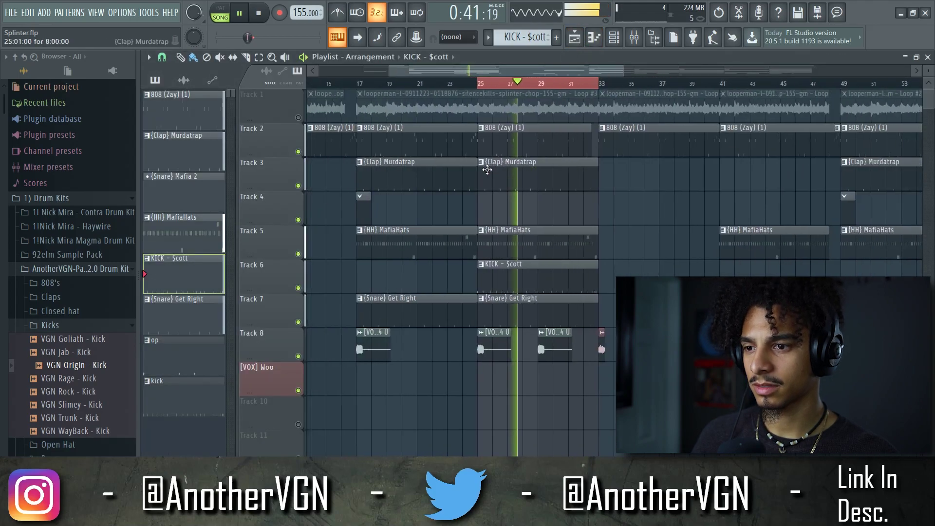
scroll(460, 156, "up", 3)
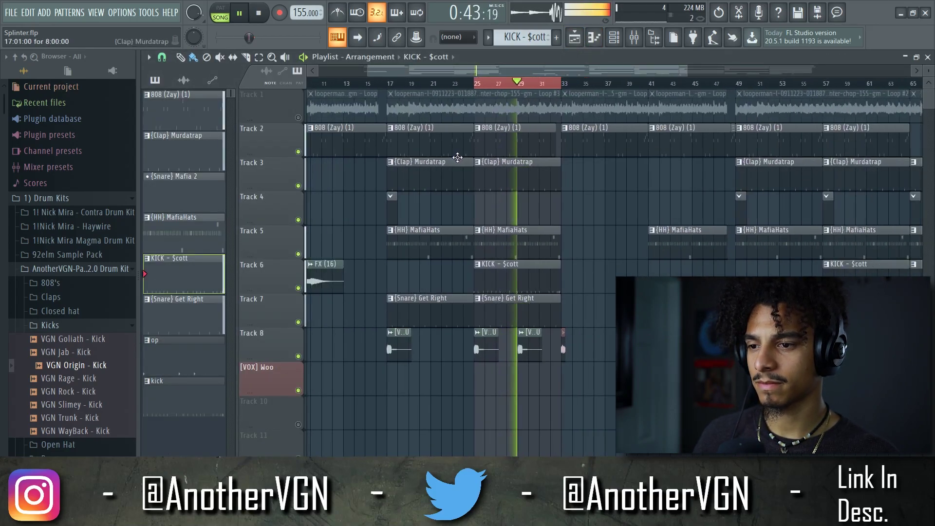
scroll(389, 149, "down", 2)
key("space")
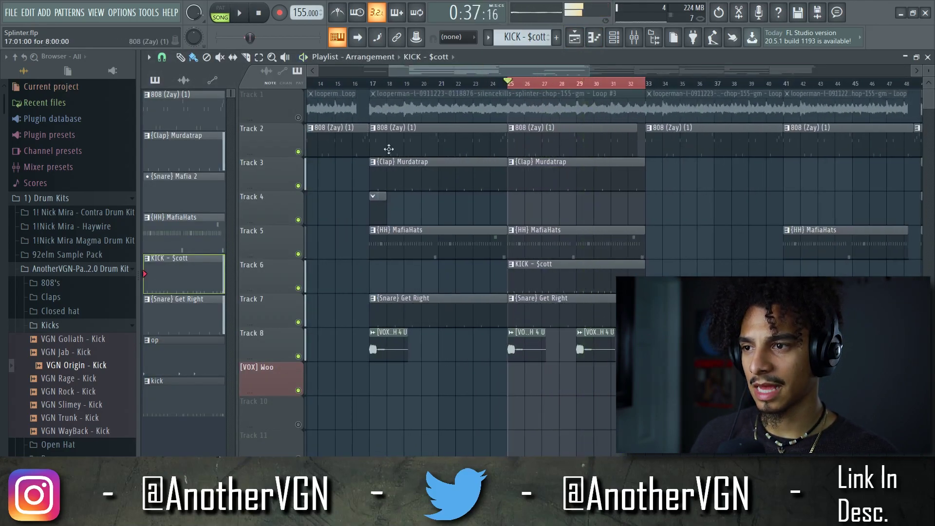
left_click(299, 118)
- Play the section with the melody, raise Insert 1 to -8.8 dB and lower Insert 2 slightly
left_click(652, 34)
key("space")
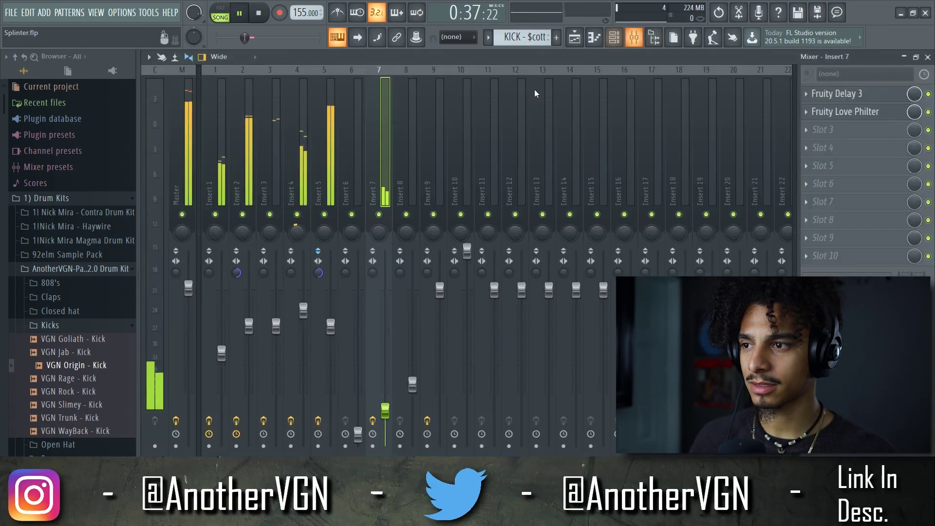
left_click_drag(229, 352, 229, 349)
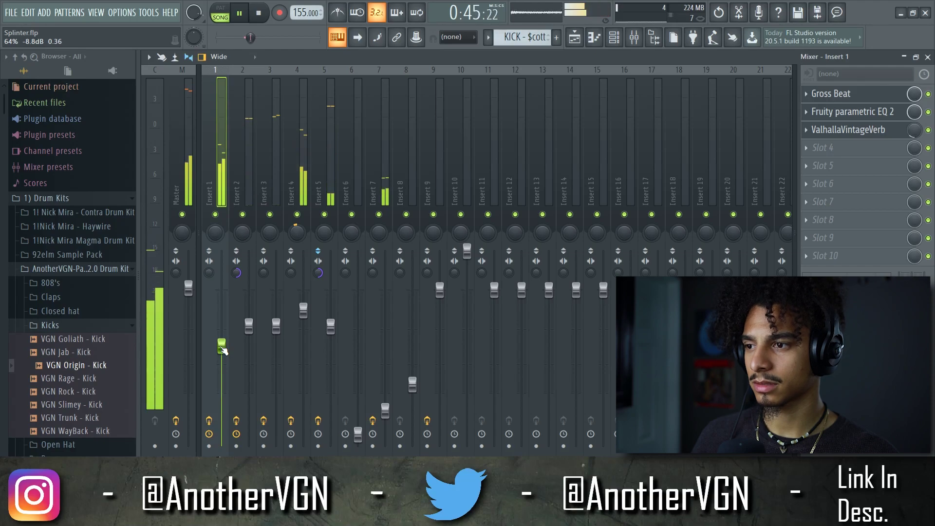
left_click_drag(249, 326, 249, 328)
- Stop playback and add a Fruity Limiter in slot 9 of the Master track, keeping it in limiter mode
left_click(189, 133)
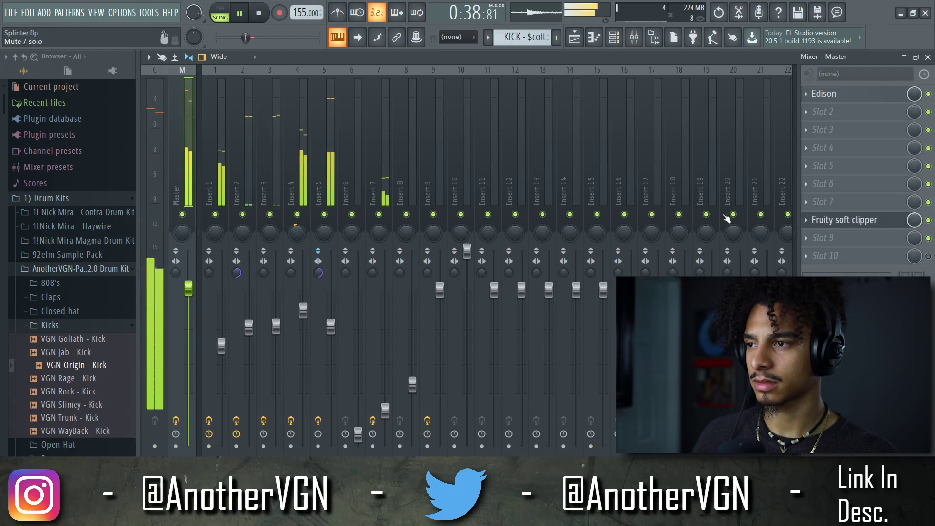
key("space")
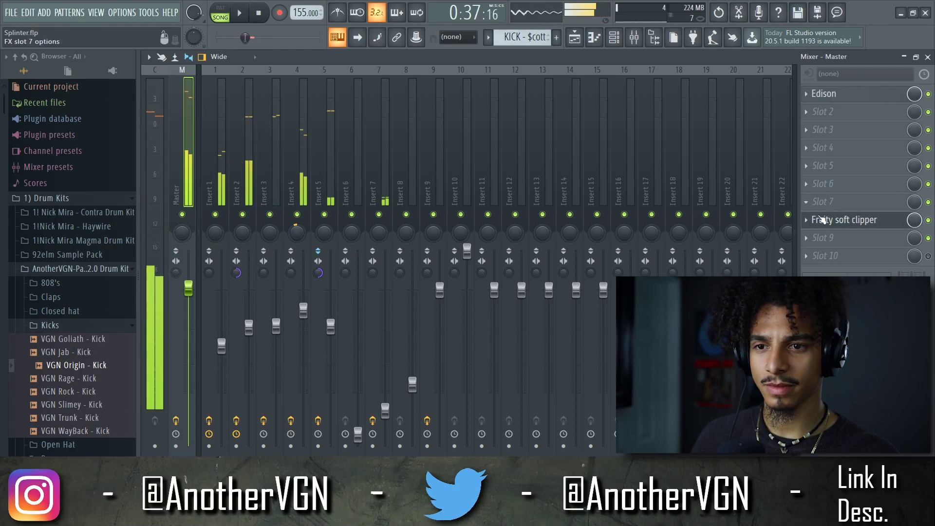
left_click(829, 238)
left_click(603, 261)
left_click(285, 314)
left_click(268, 315)
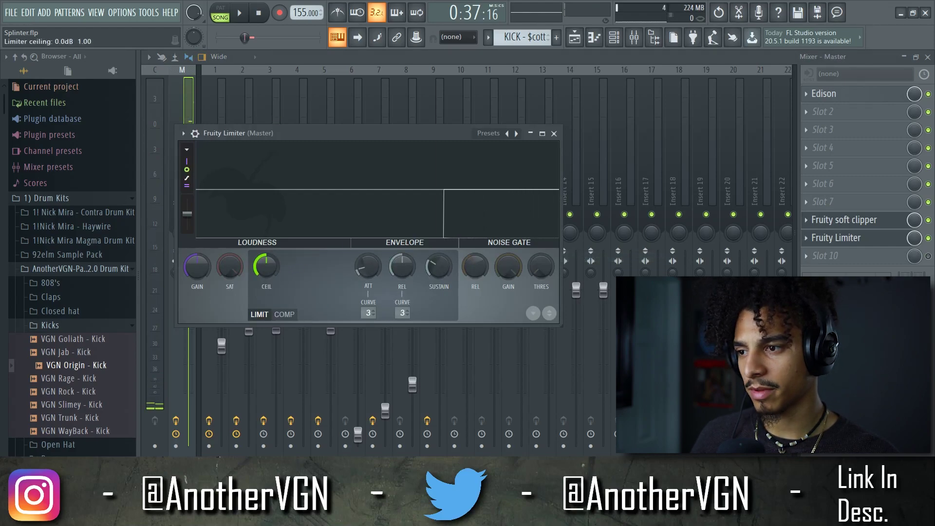
- Adjust the Master limiter's gain while playing the section, ending at 0.2 dB
left_click_drag(197, 267, 197, 252)
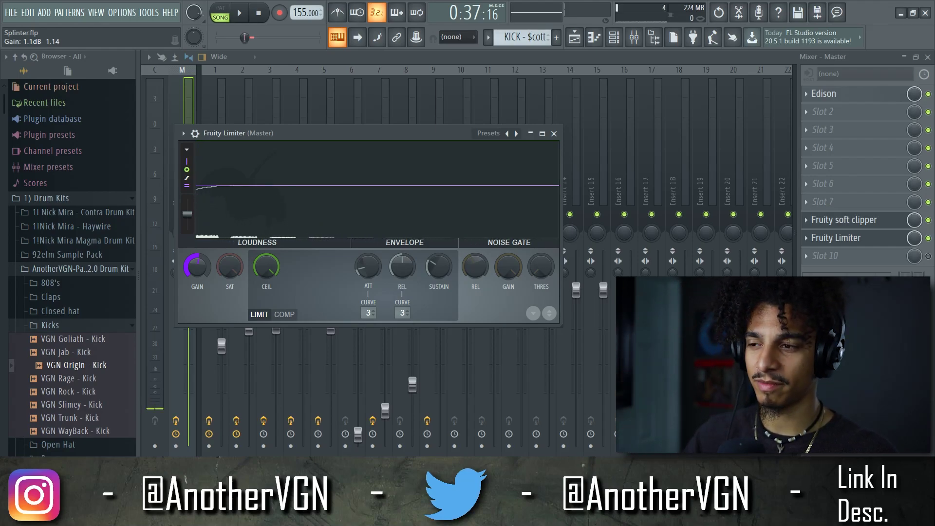
key("space")
left_click_drag(196, 259, 186, 271)
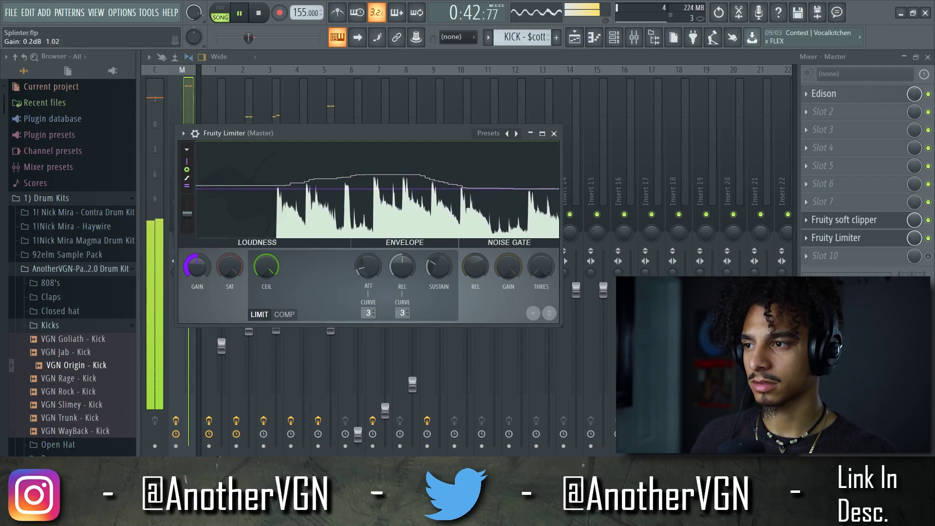